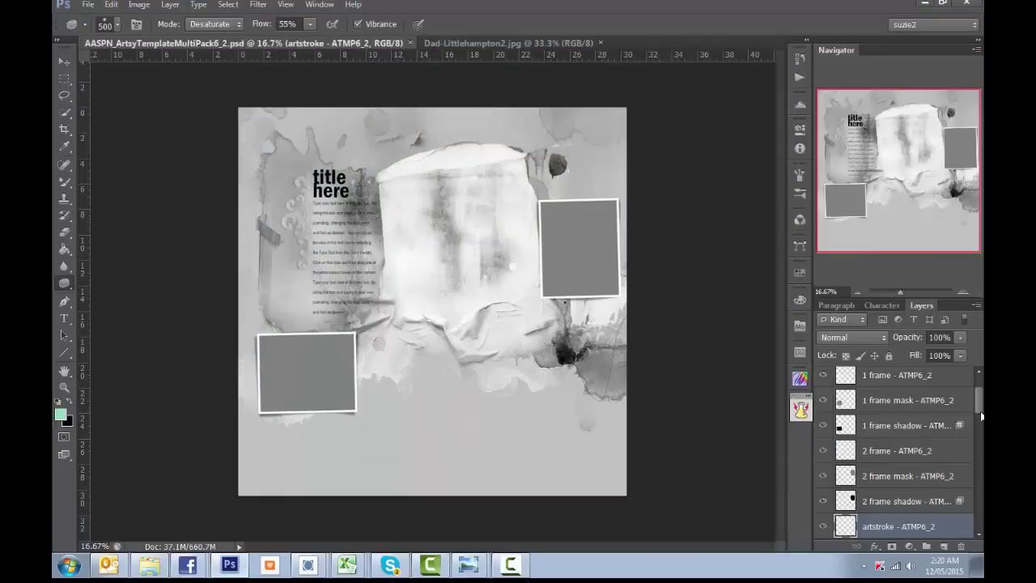
Step: Hide the title, journaling, artstroke and splatter layers, keeping the grey background visible
mouse_move(981, 412)
mouse_down()
mouse_move(981, 395)
mouse_move(972, 512)
mouse_up()
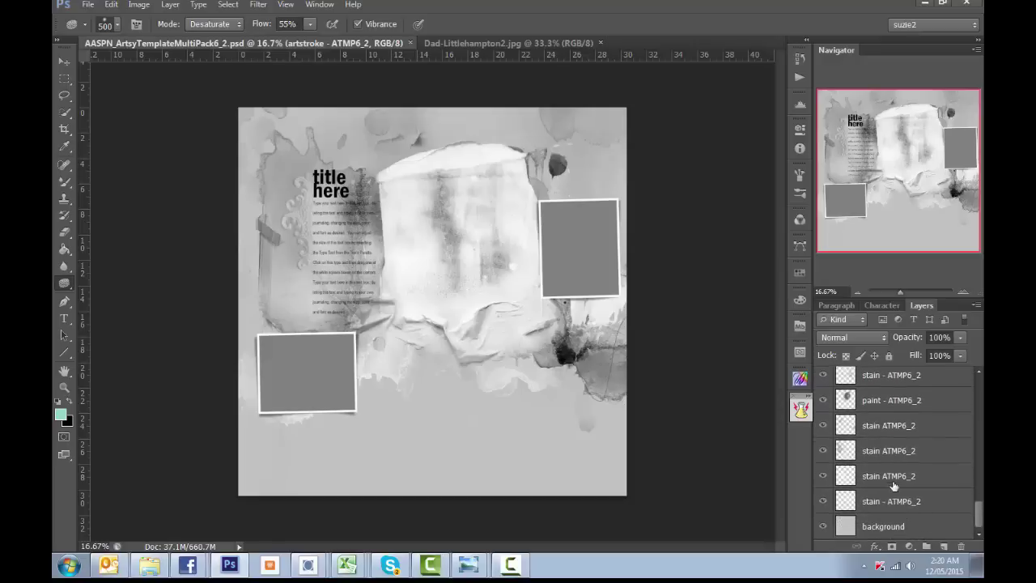
drag(980, 532, 979, 389)
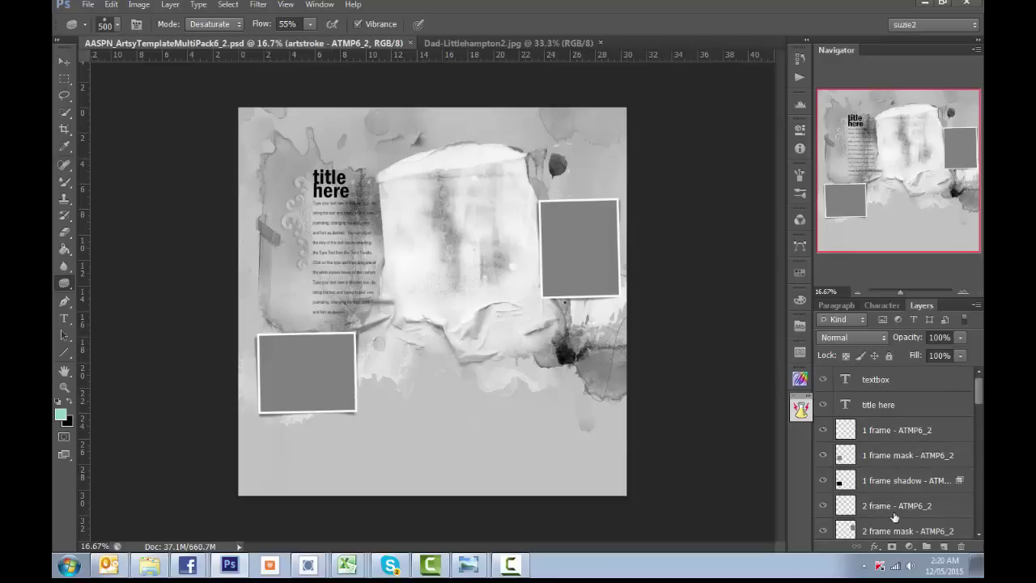
click(823, 404)
click(825, 379)
scroll(890, 405, down, 2)
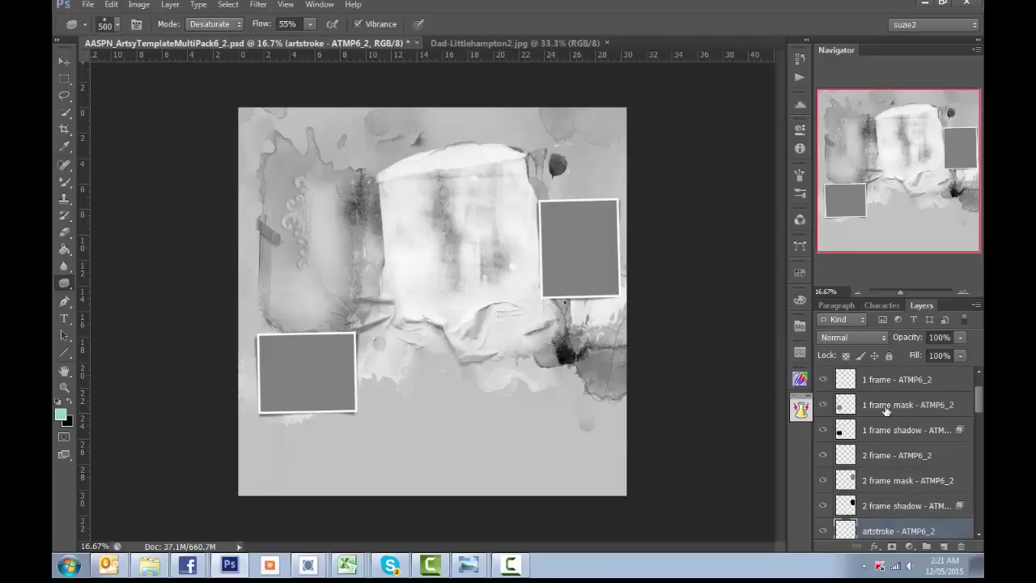
scroll(896, 490, down, 2)
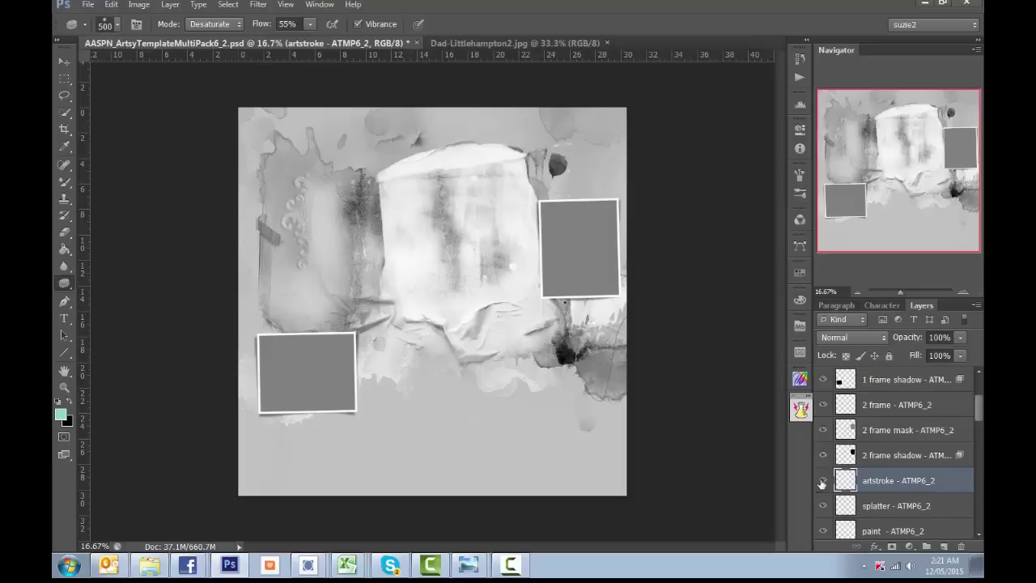
mouse_move(822, 482)
mouse_down()
mouse_move(826, 551)
mouse_move(824, 536)
mouse_up()
click(823, 528)
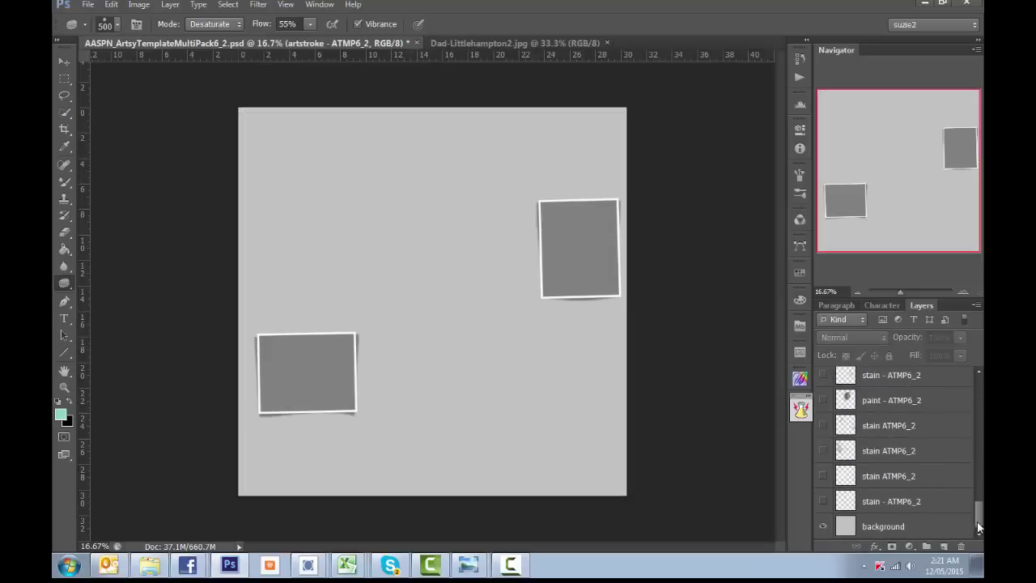
drag(981, 520, 980, 380)
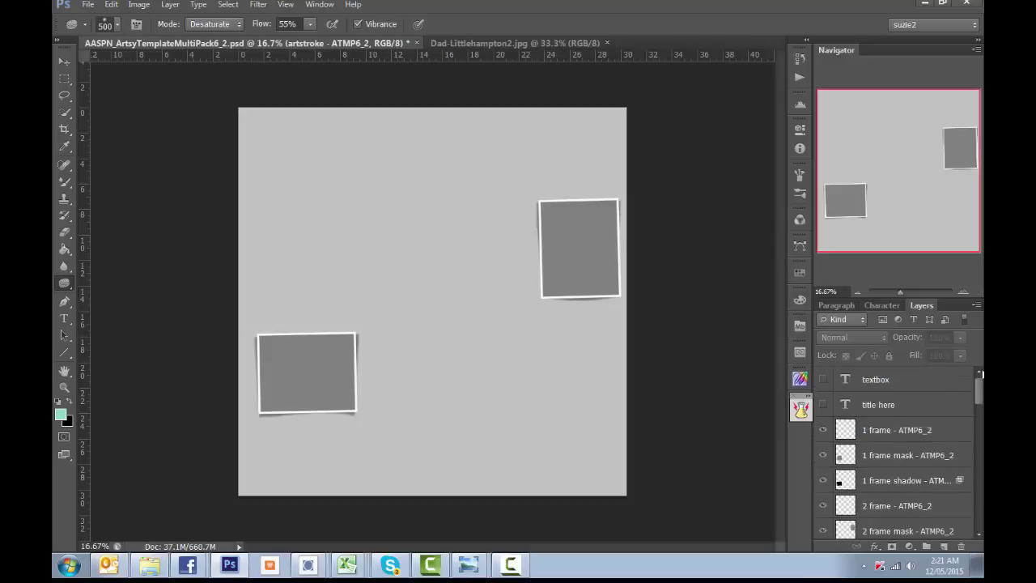
click(890, 430)
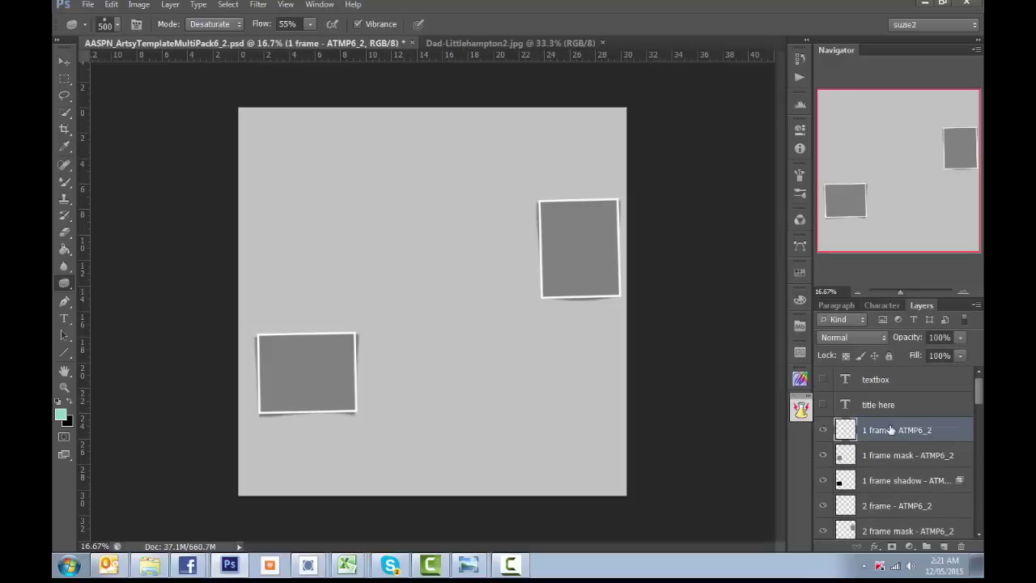
Step: Move the first frame up to the upper left and the second frame behind it
shift+click(888, 481)
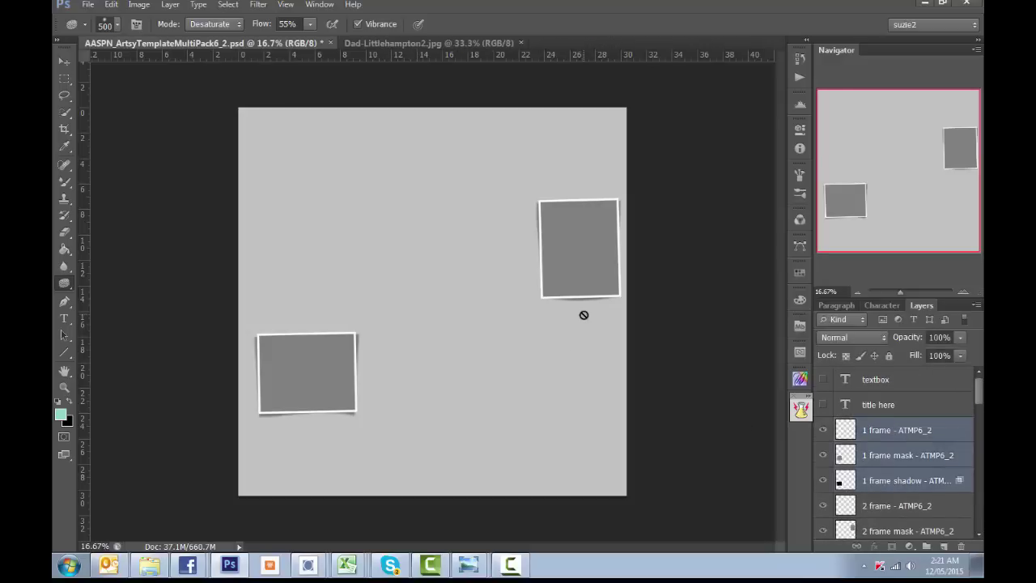
key(v)
drag(424, 390, 450, 255)
click(892, 506)
scroll(893, 485, down, 2)
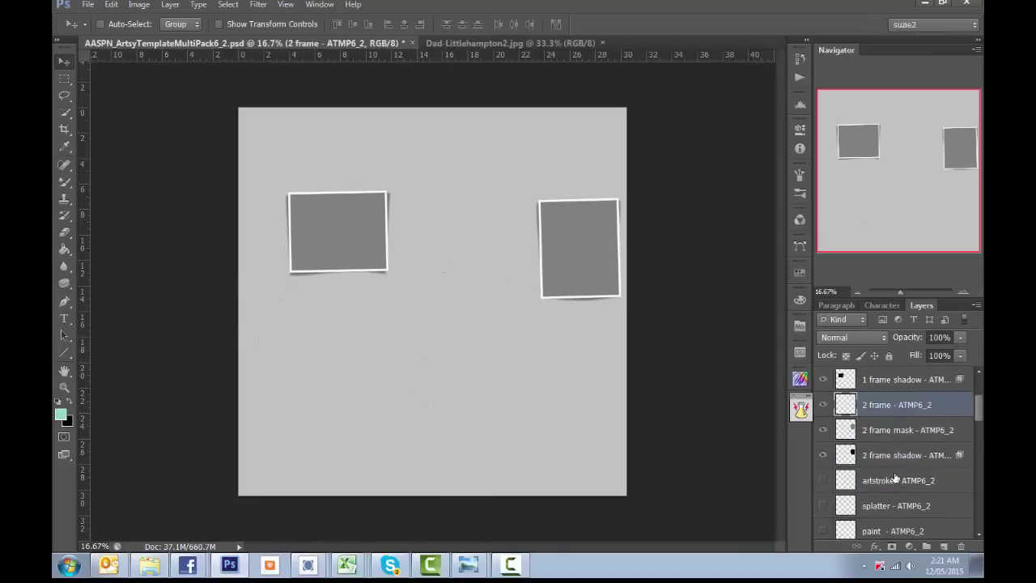
shift+click(888, 456)
drag(569, 284, 302, 277)
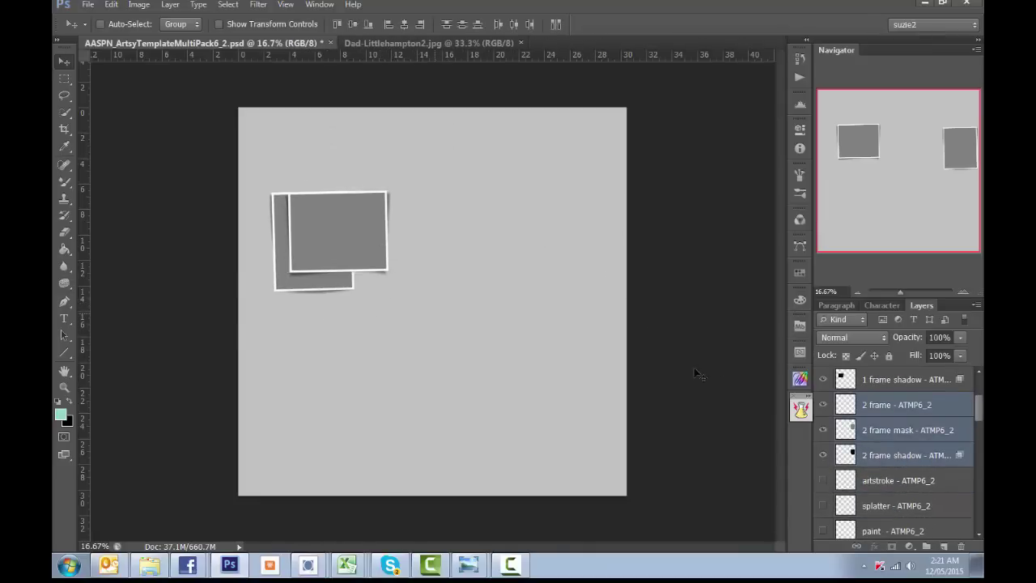
Step: Stretch the front frame with its mask and shadow wider and nudge it into place
scroll(879, 450, up, 2)
click(879, 455)
shift+click(880, 411)
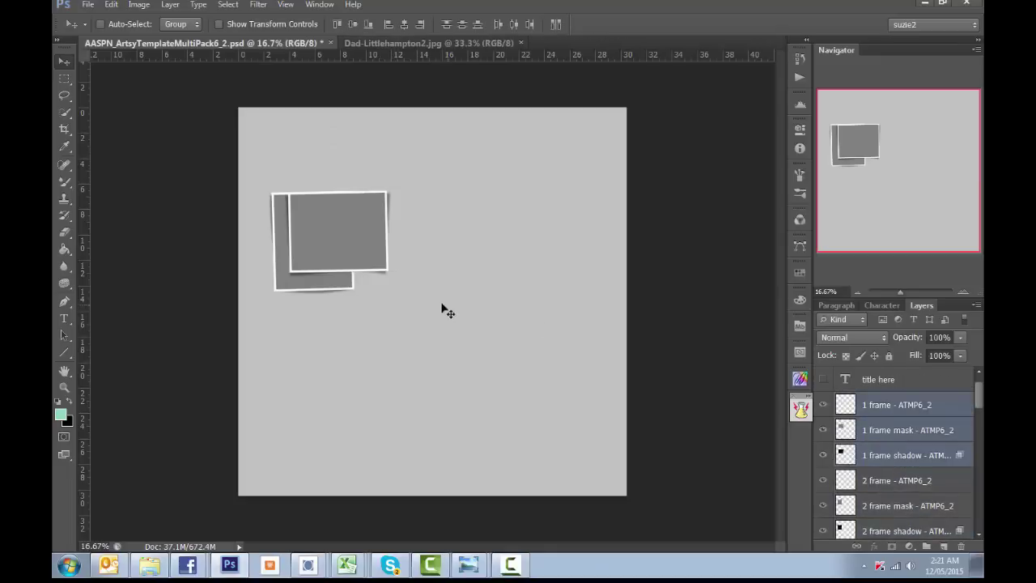
drag(410, 289, 427, 294)
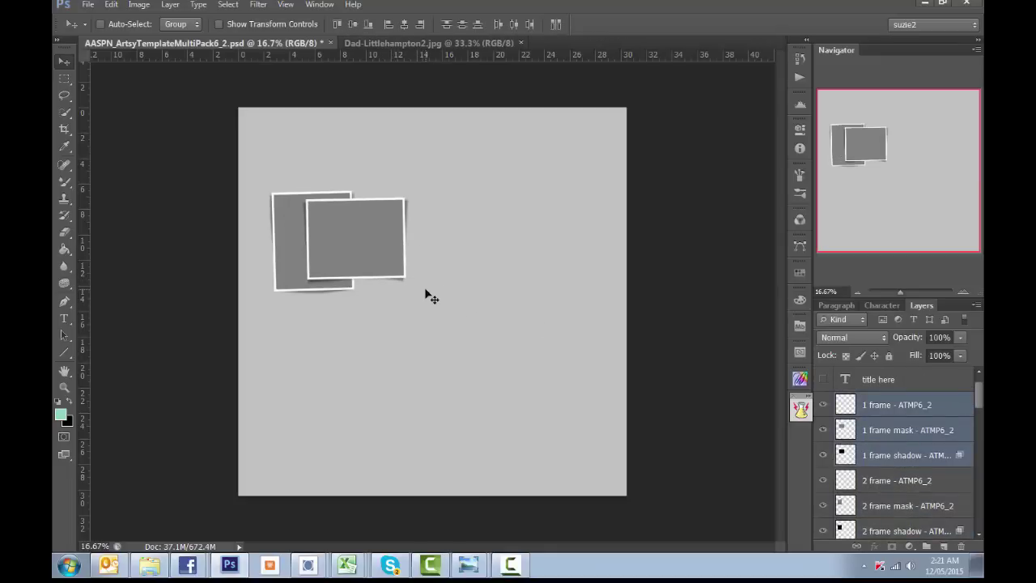
key(ctrl+t)
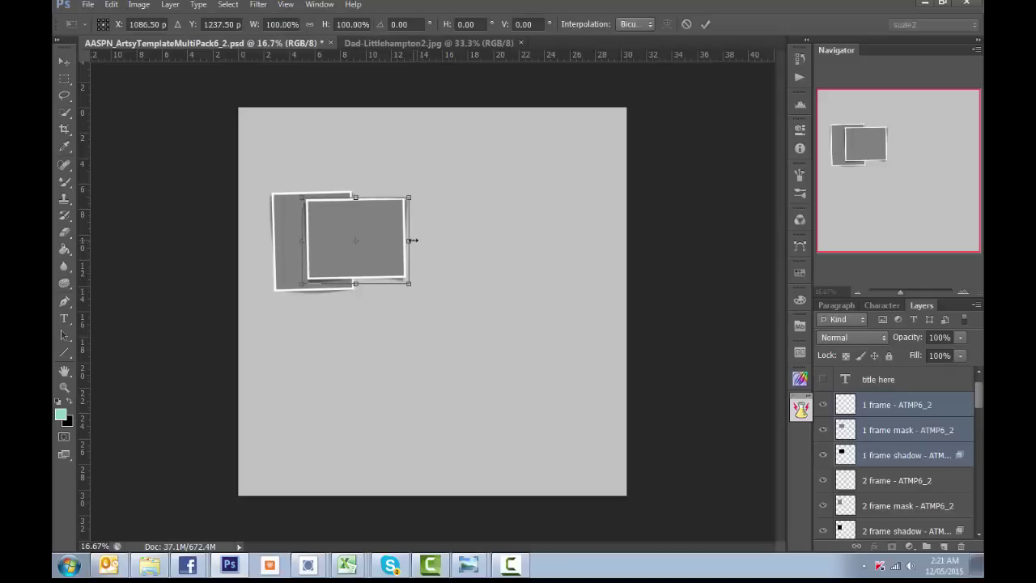
drag(412, 240, 485, 240)
key(Return)
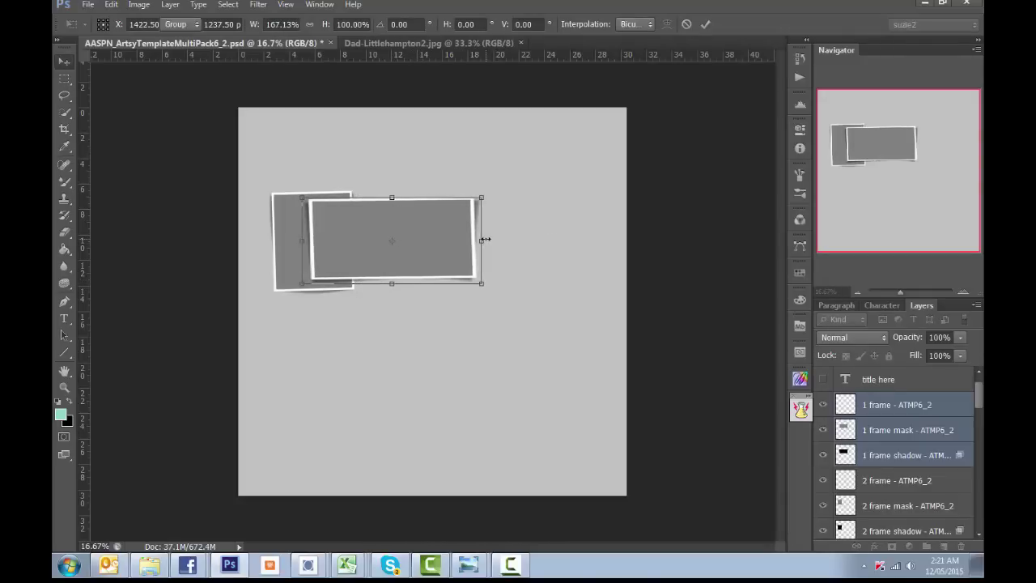
mouse_move(397, 249)
mouse_down()
mouse_move(410, 243)
mouse_move(409, 225)
mouse_move(400, 228)
mouse_up()
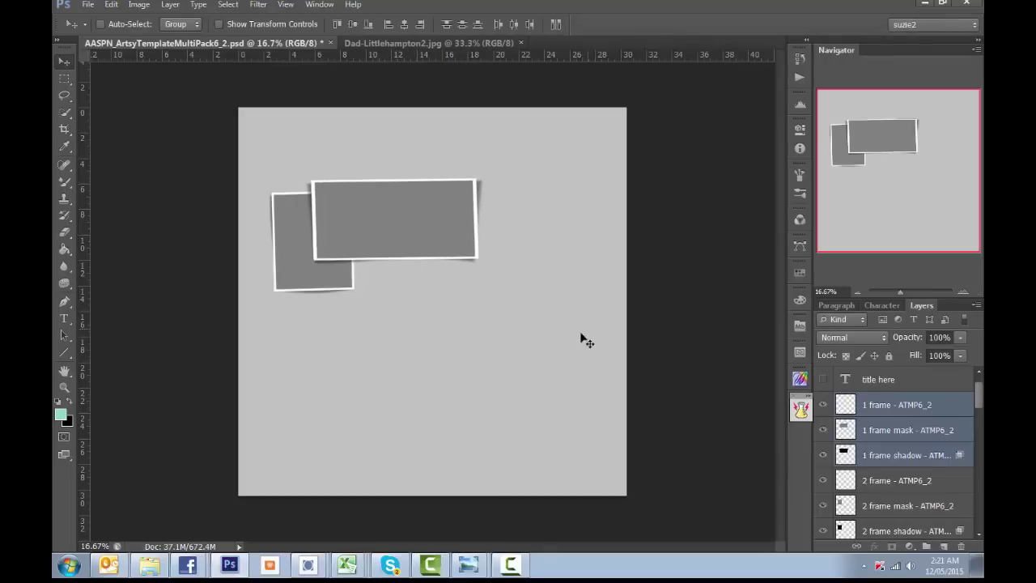
click(892, 452)
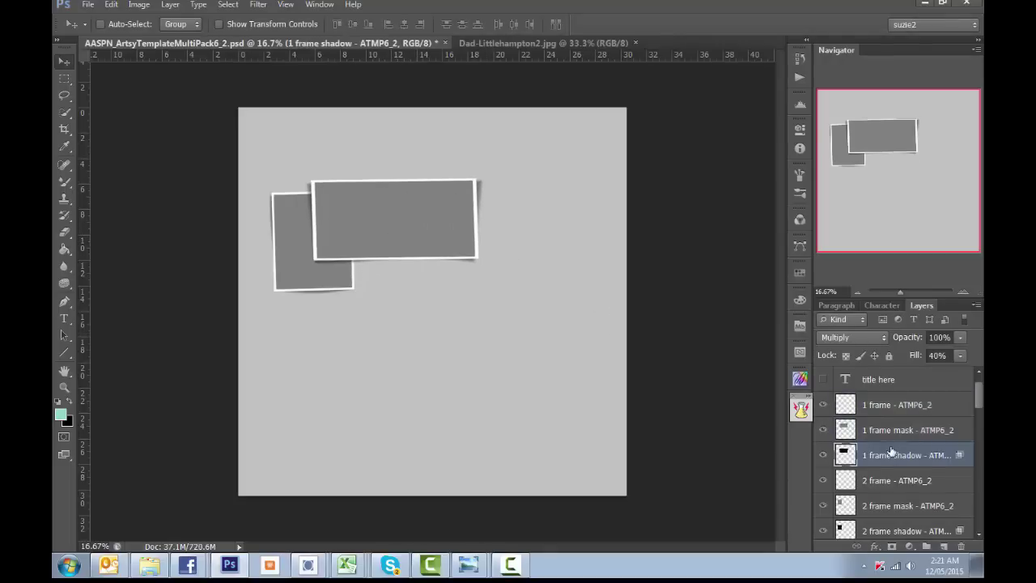
Step: Copy the Dad-Littlehampton2.jpg harbour photo and paste it clipped into both frame masks
click(558, 42)
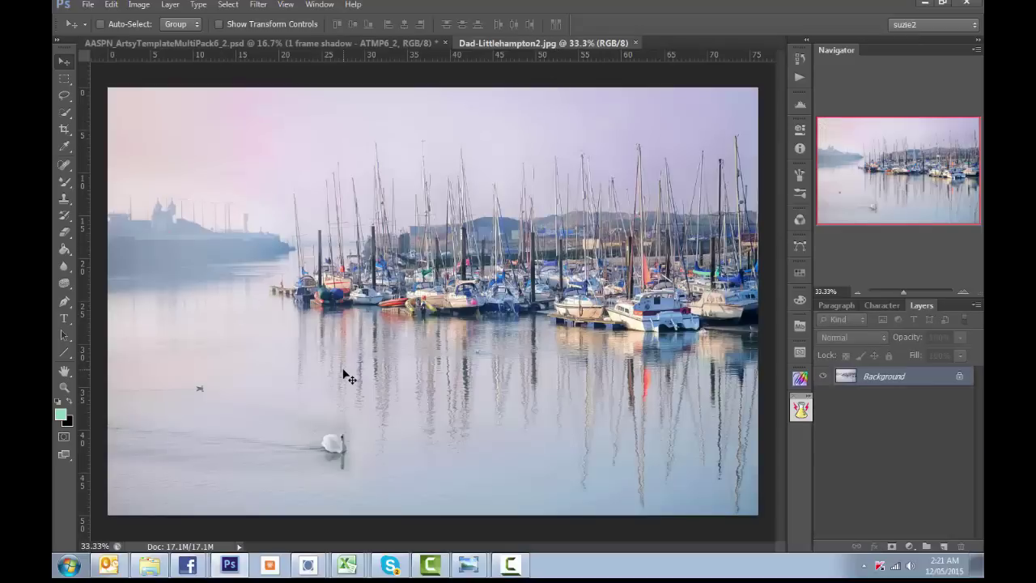
key(ctrl+a)
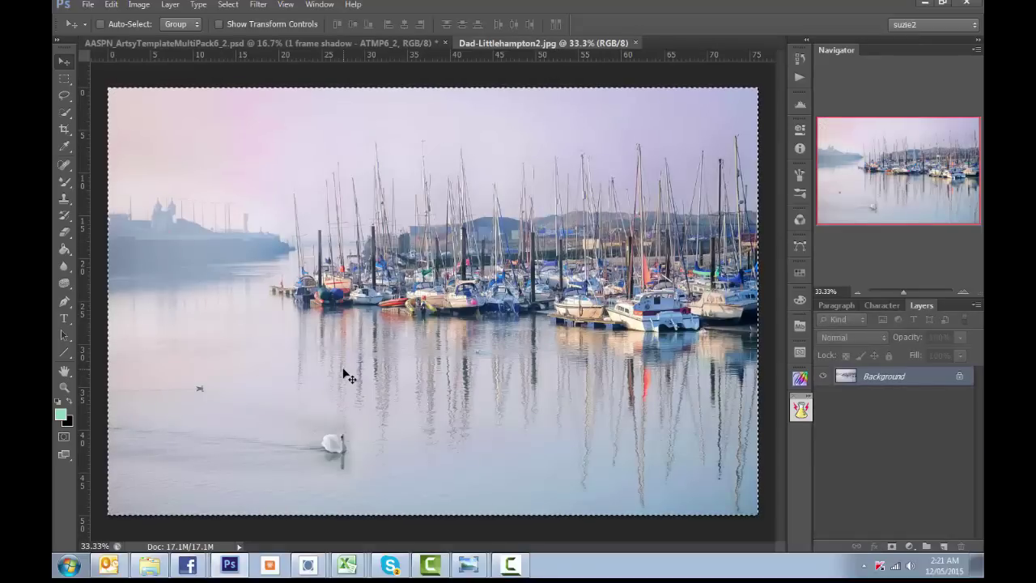
click(635, 43)
click(894, 461)
key(ctrl+v)
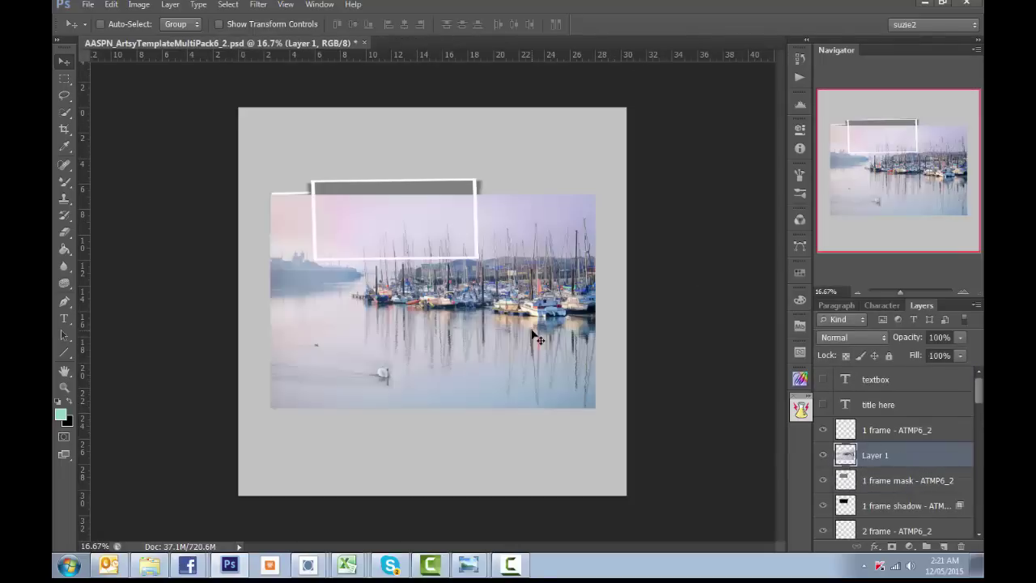
drag(894, 477, 893, 464)
alt+click(898, 465)
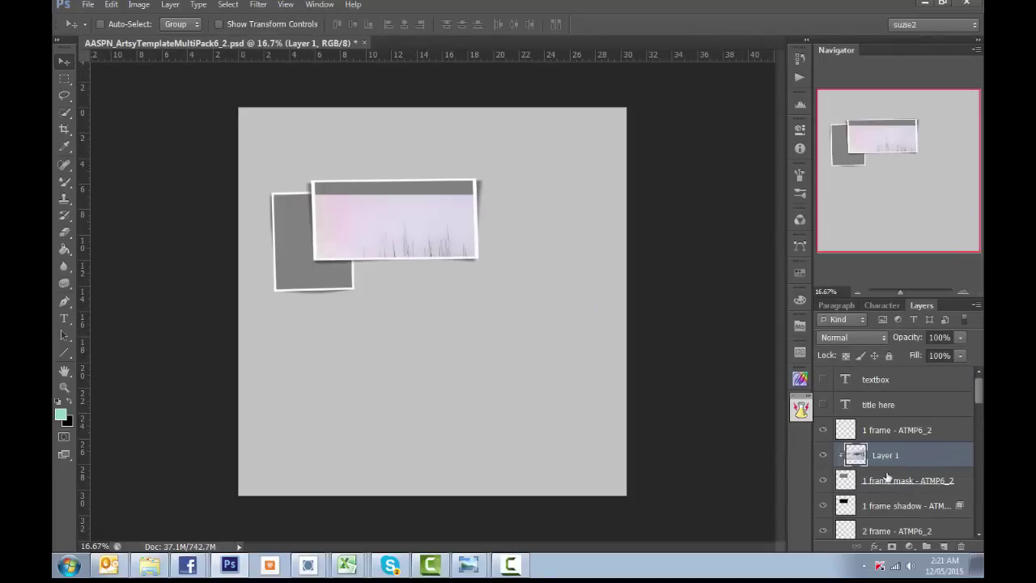
scroll(882, 462, down, 6)
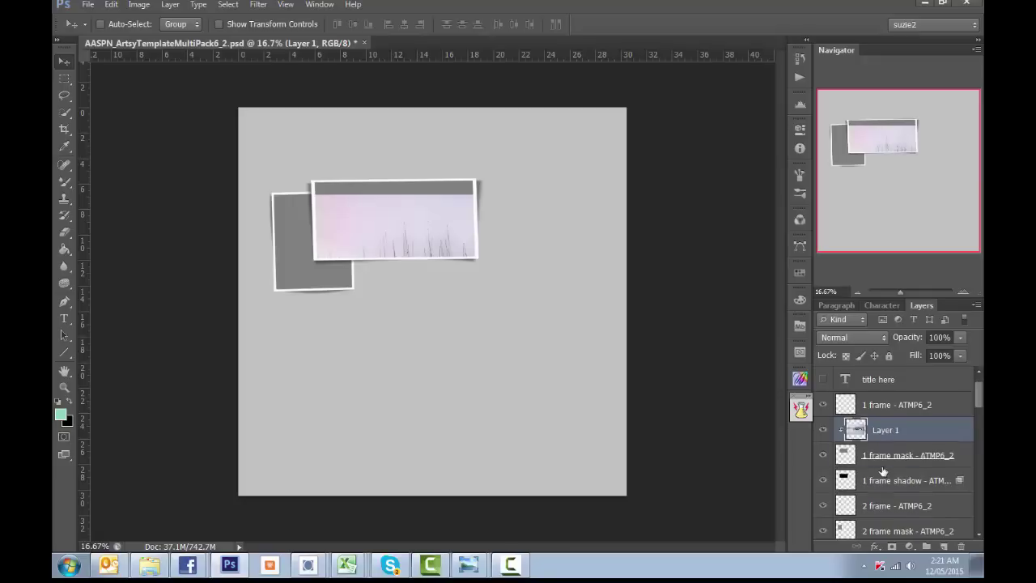
click(876, 406)
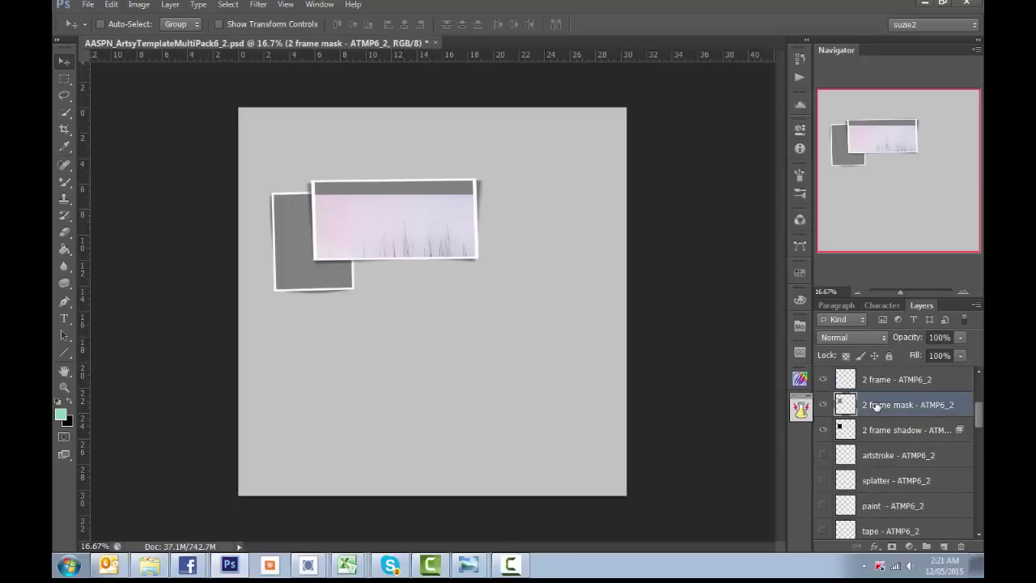
key(ctrl+v)
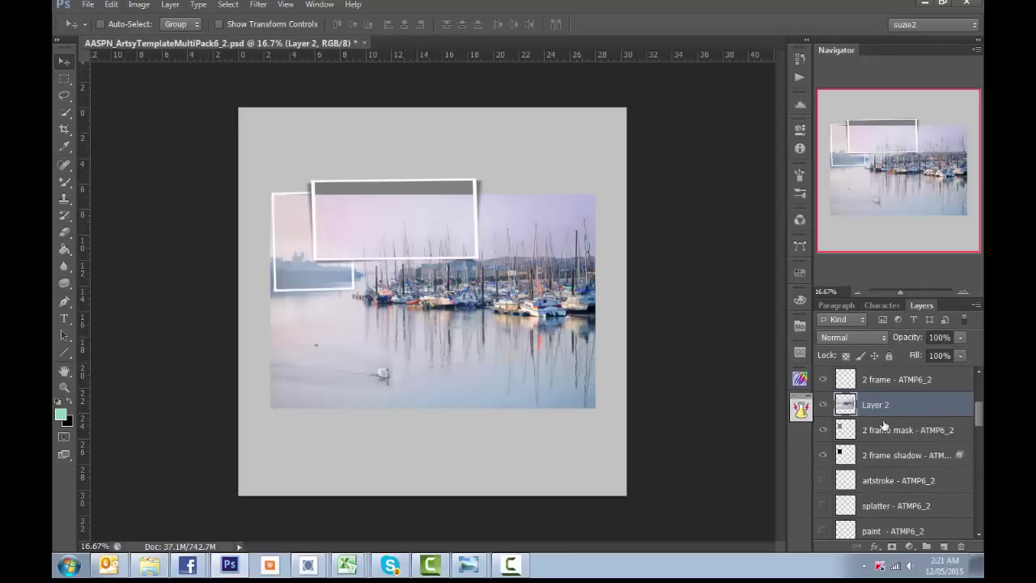
alt+click(885, 417)
Step: Scale both clipped harbour photos together to 63.67%
scroll(889, 432, up, 3)
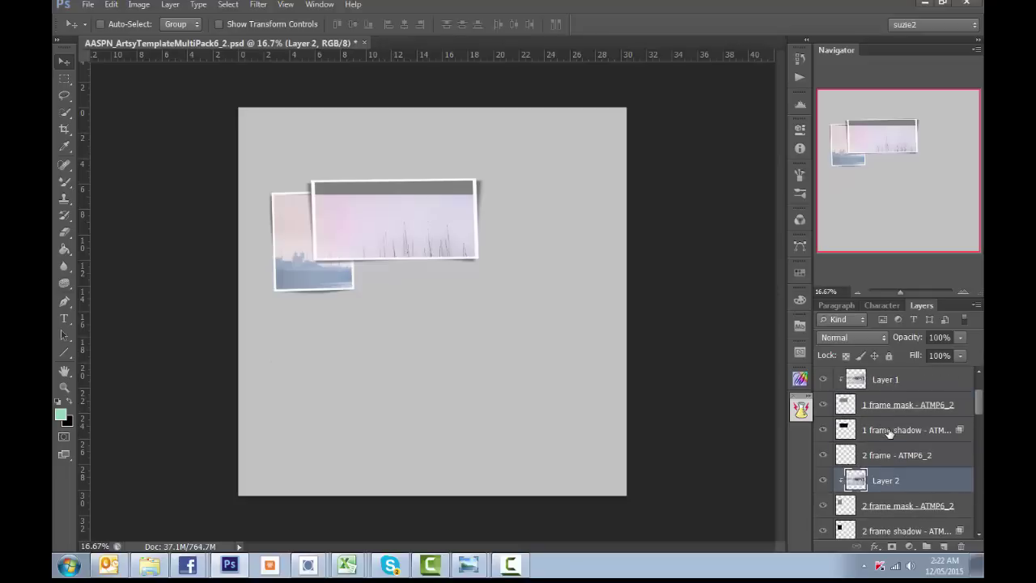
ctrl+click(883, 387)
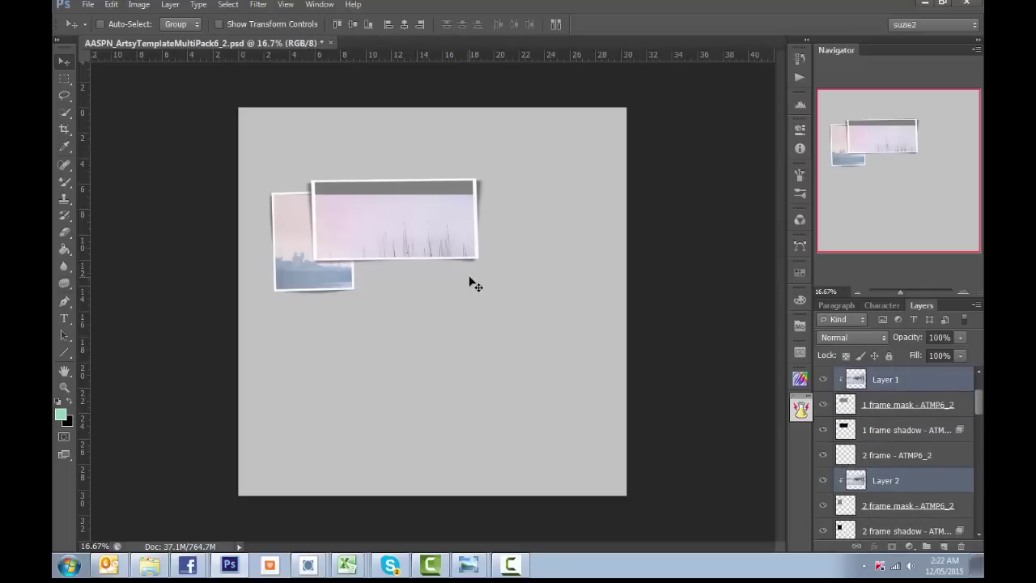
key(ctrl+t)
drag(599, 410, 429, 280)
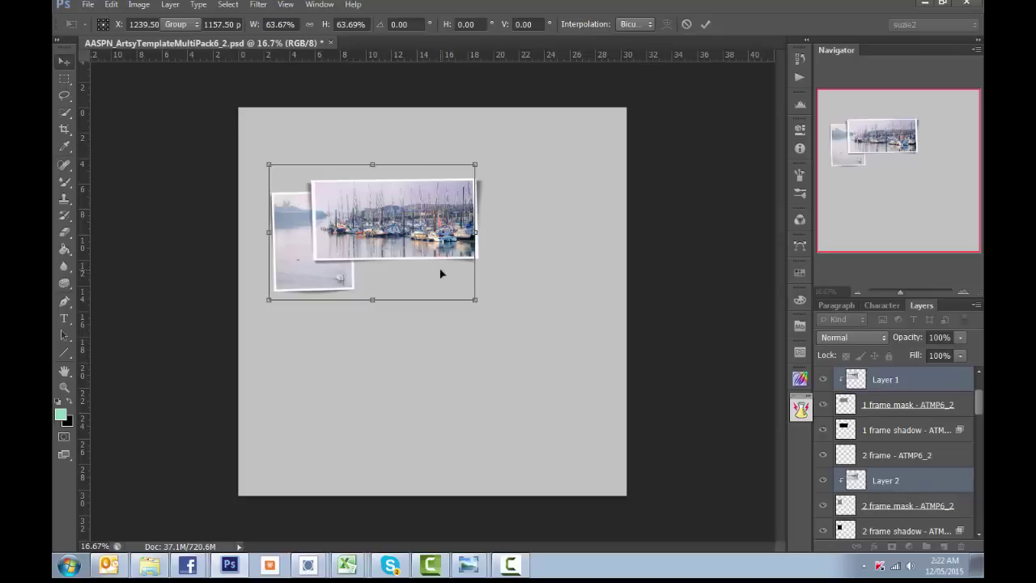
key(Return)
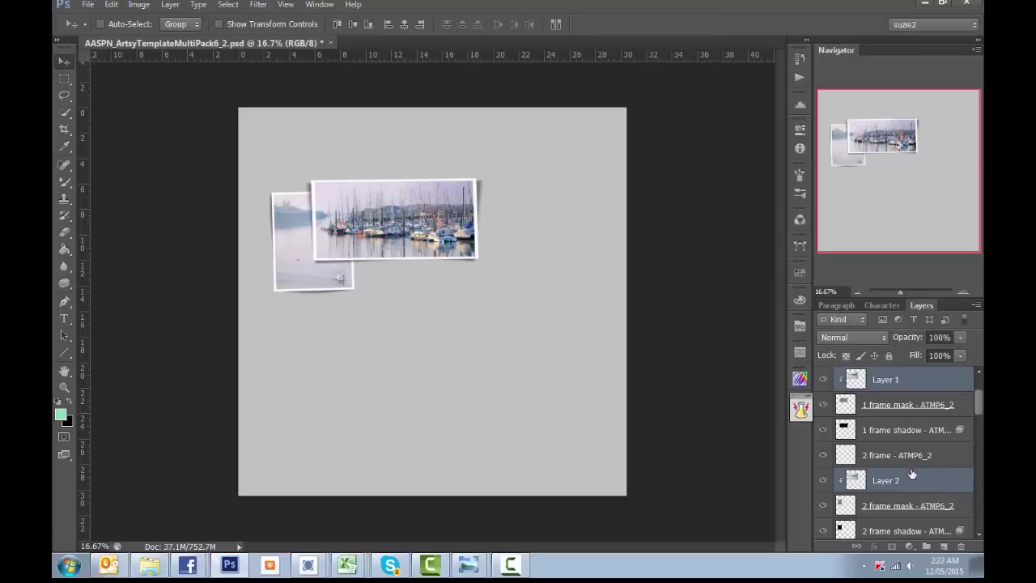
Step: Group the photo and frame layers together with Ctrl+G
click(899, 387)
scroll(900, 390, up, 1)
click(897, 408)
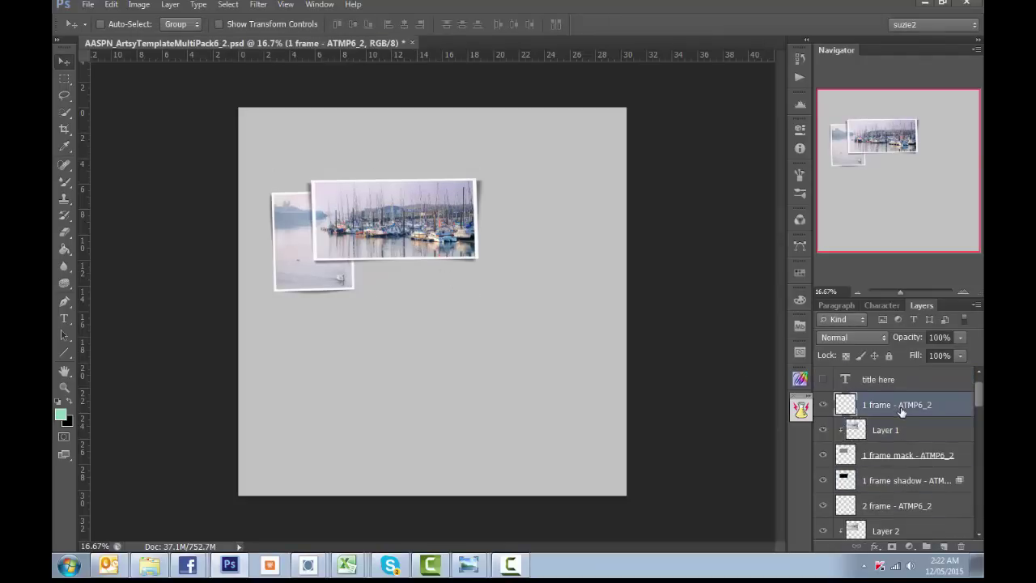
scroll(901, 412, down, 1)
scroll(900, 412, down, 1)
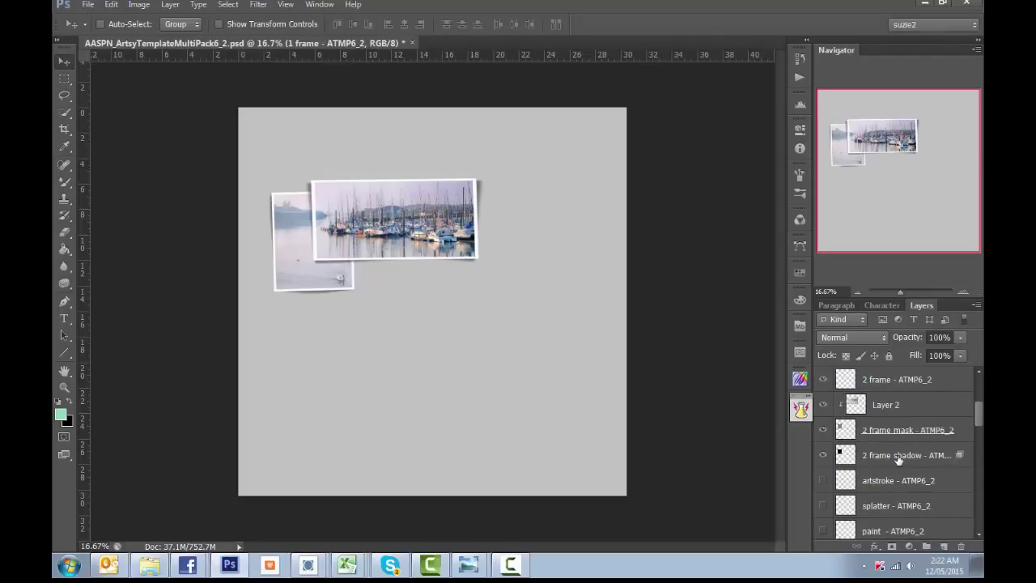
shift+click(897, 458)
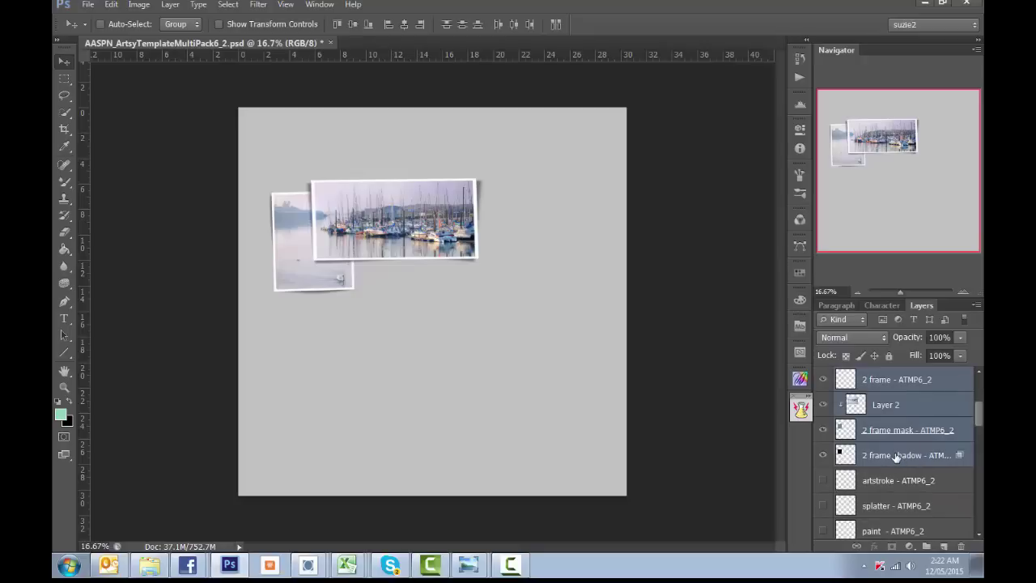
key(ctrl+g)
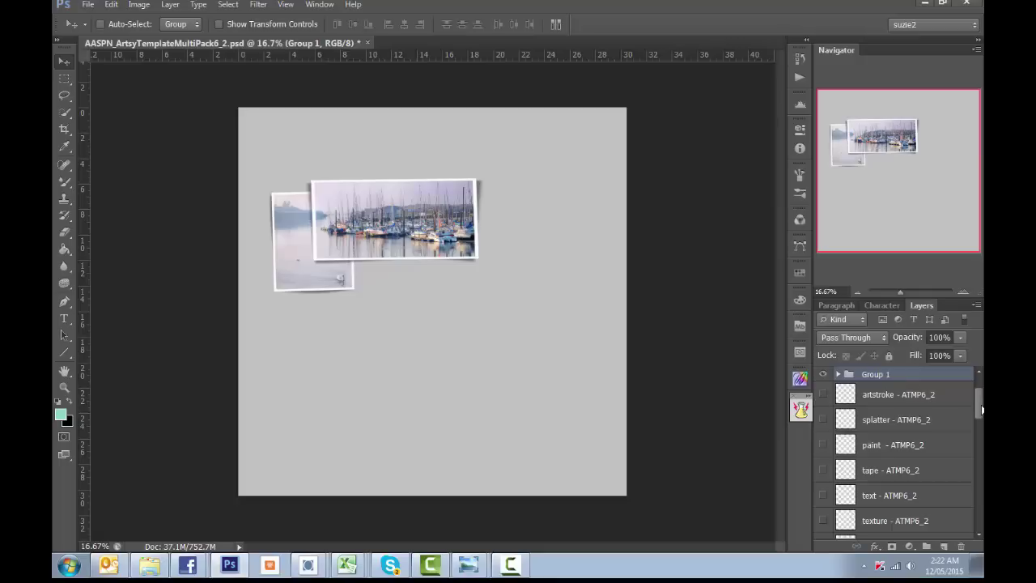
Step: Show the bottom stain layer, shrink it to about 51% and tuck it behind the photos' left side
drag(982, 411, 982, 528)
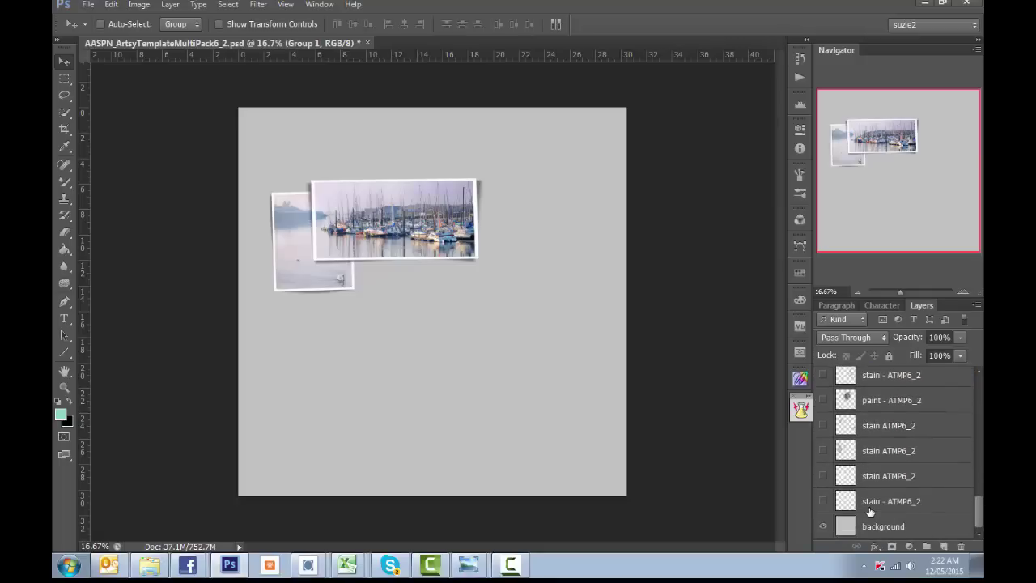
click(938, 506)
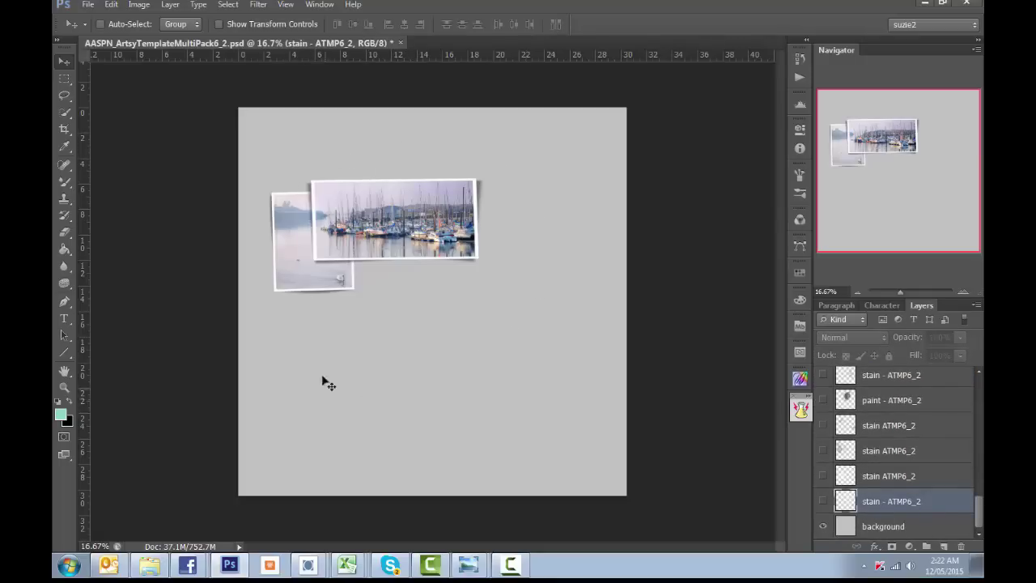
click(822, 505)
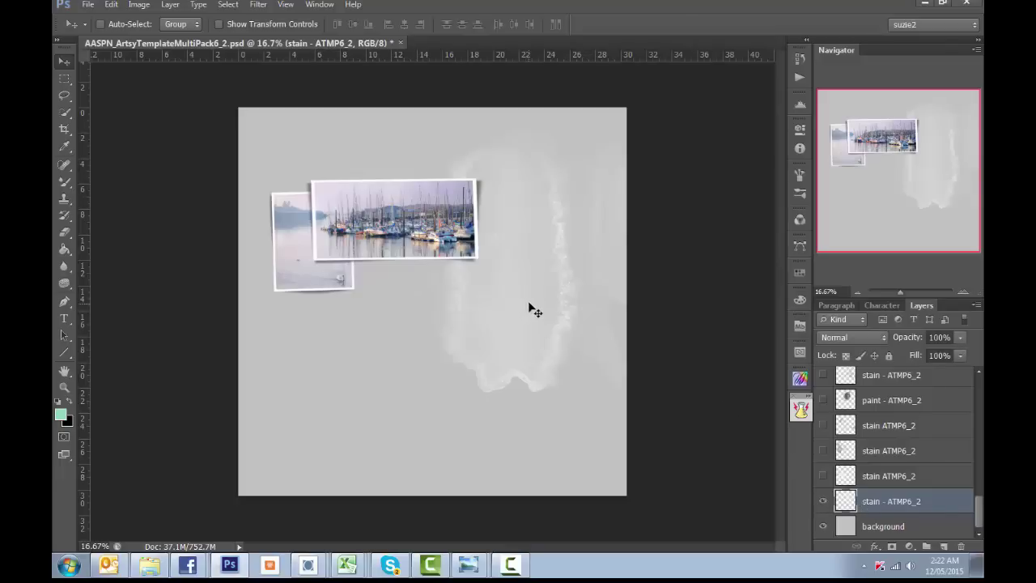
key(ctrl+t)
drag(625, 113, 513, 294)
drag(483, 345, 341, 205)
key(Return)
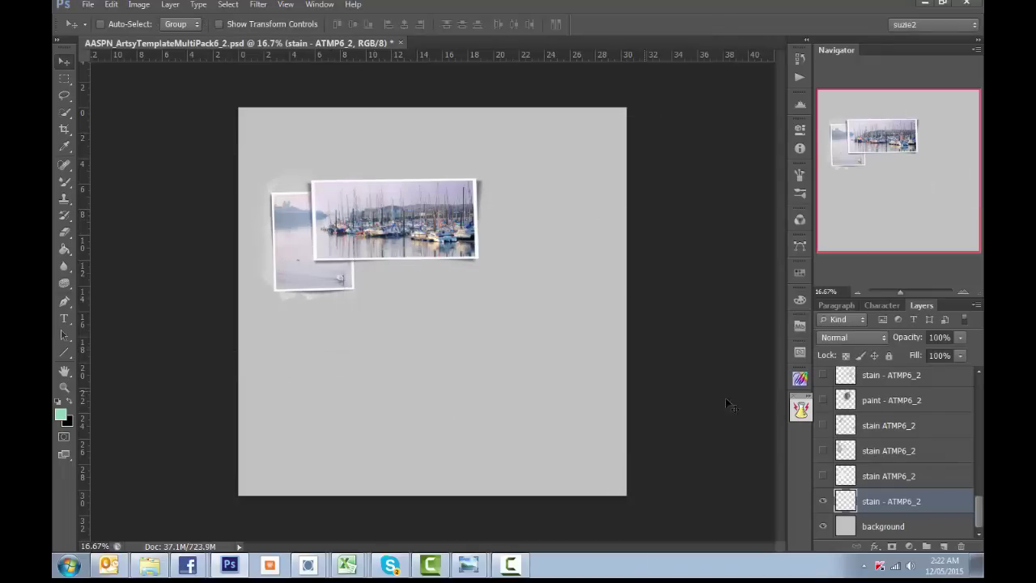
Step: Give the small stain a light-blue Color Overlay sampled from the harbour photo
click(874, 547)
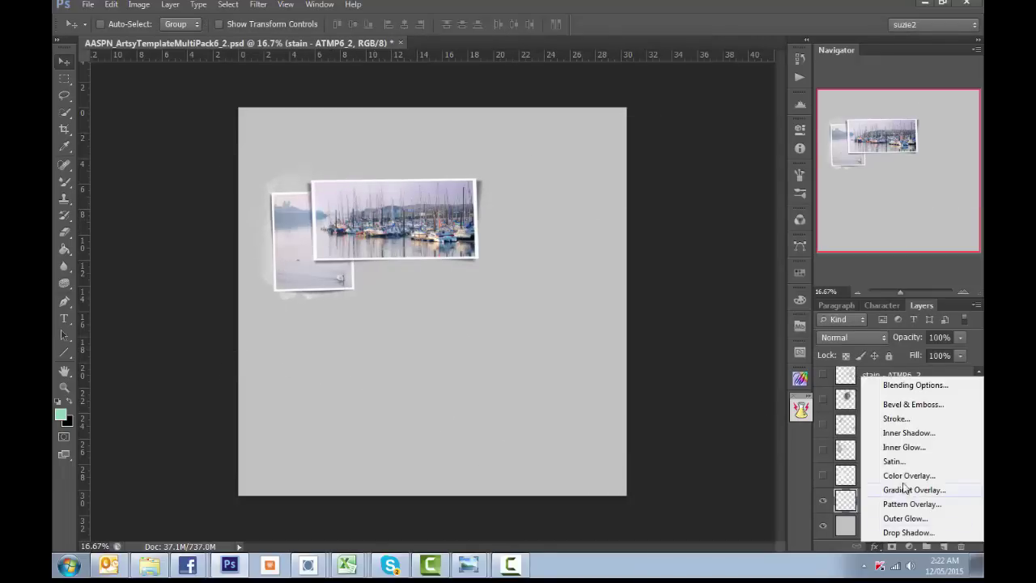
click(908, 475)
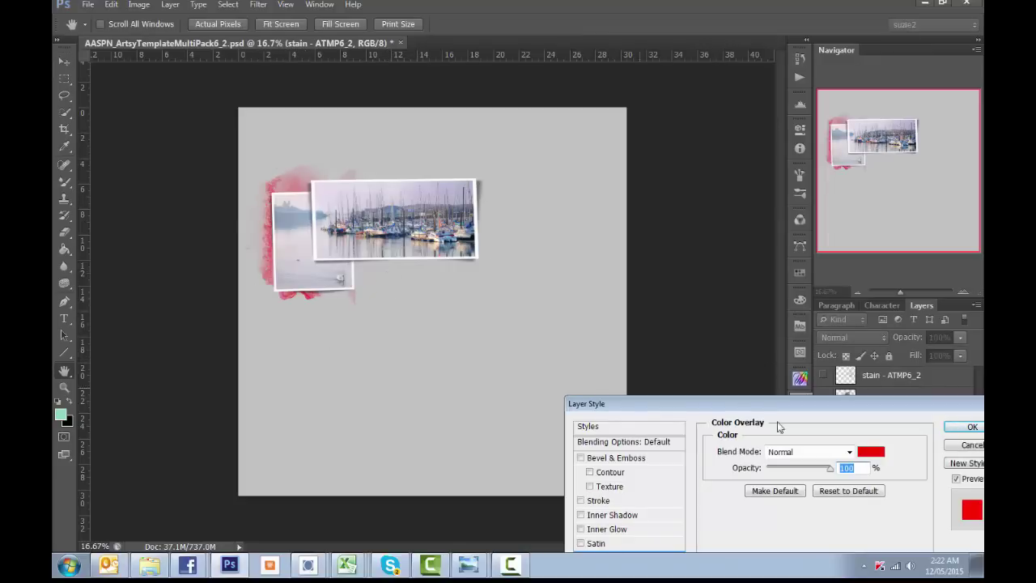
click(871, 451)
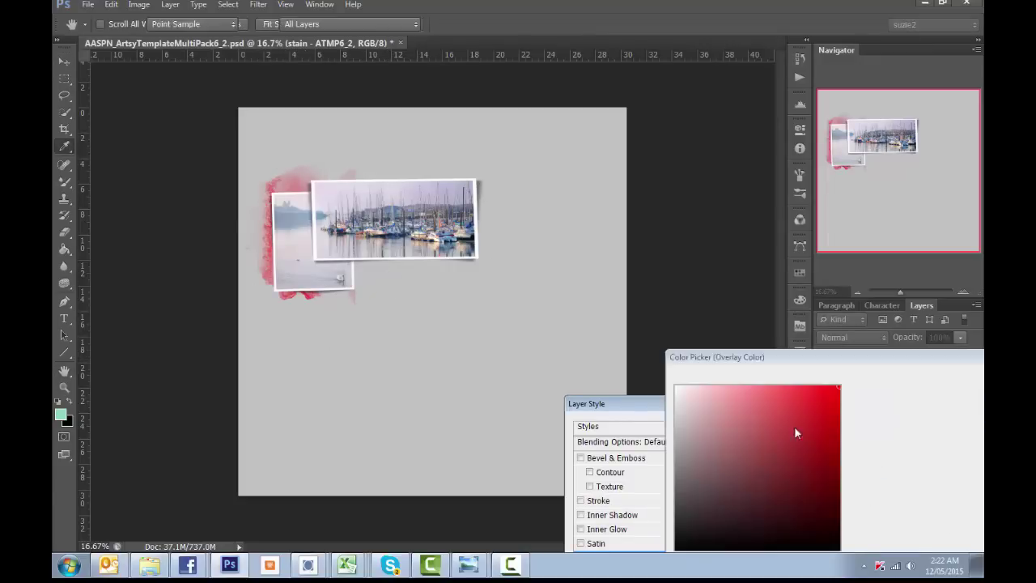
click(395, 230)
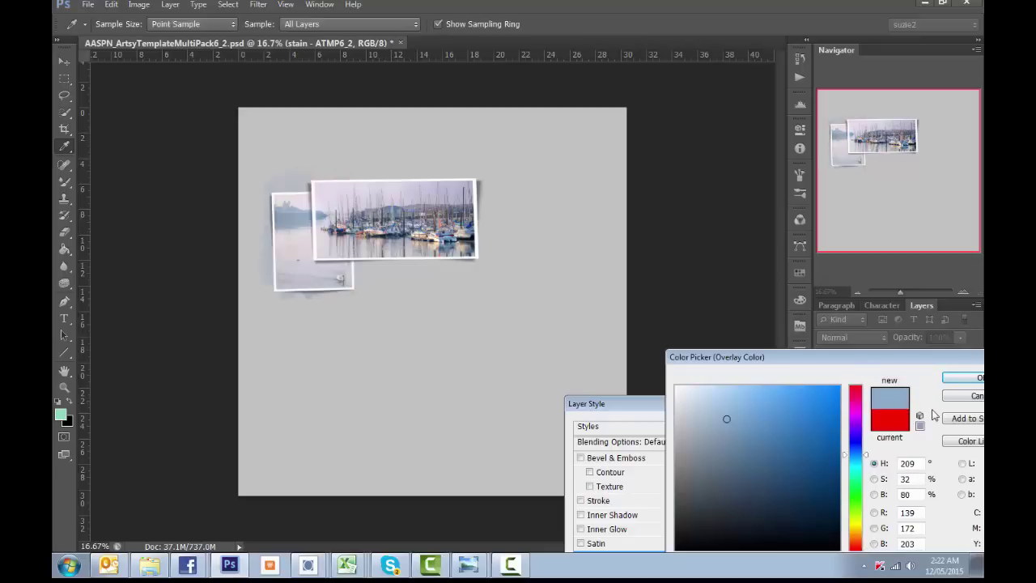
click(963, 377)
click(964, 426)
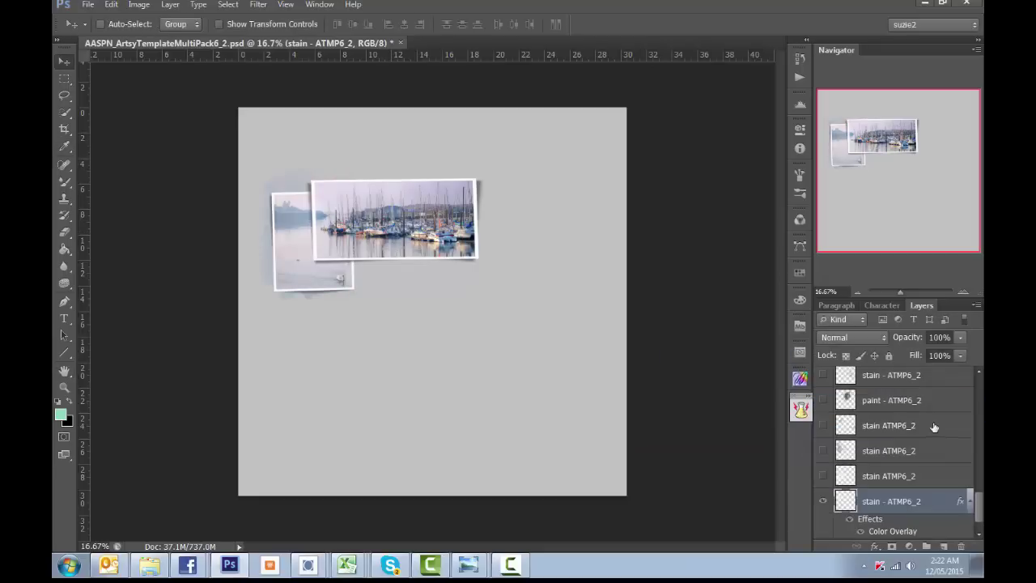
Step: Show the watercolour stain, move it around the photos and tint it blue (RGB 107, 157, 206)
click(835, 479)
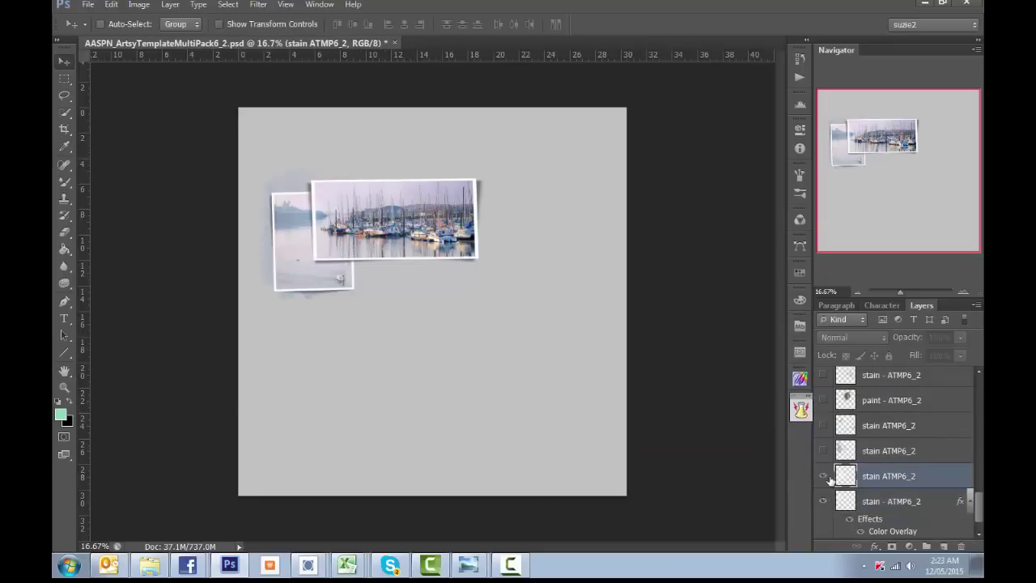
click(824, 476)
drag(557, 431, 599, 340)
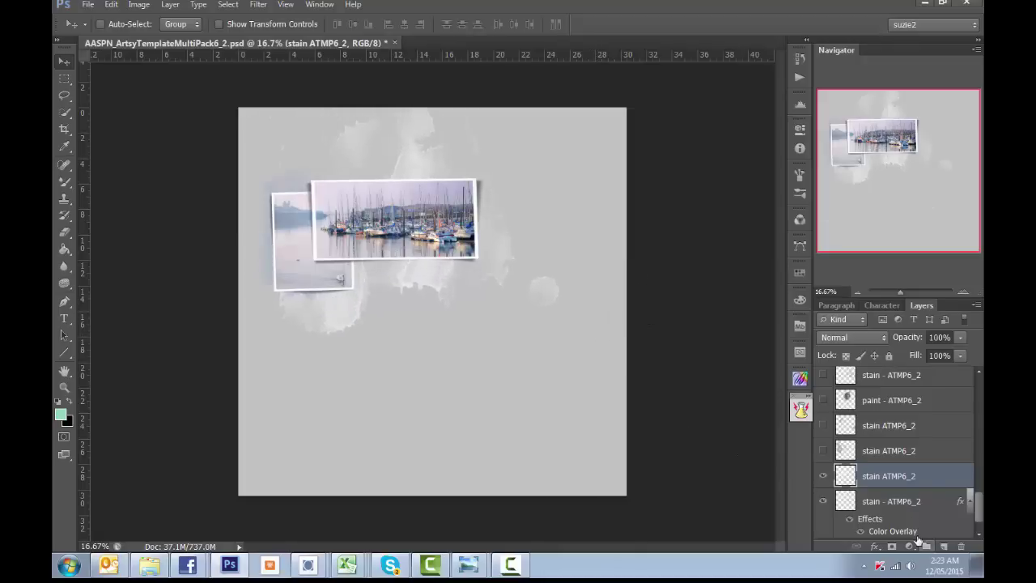
click(874, 547)
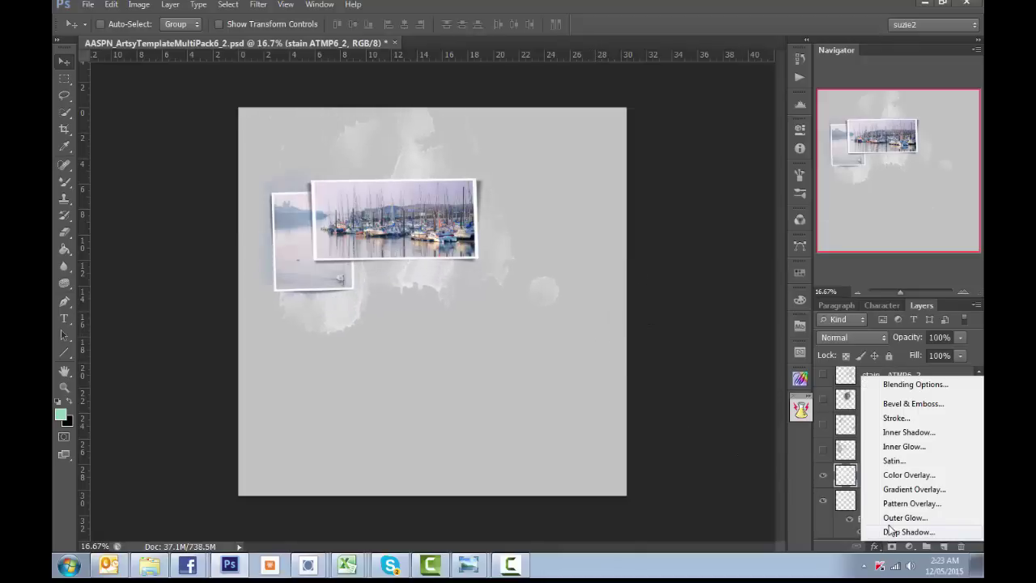
click(902, 475)
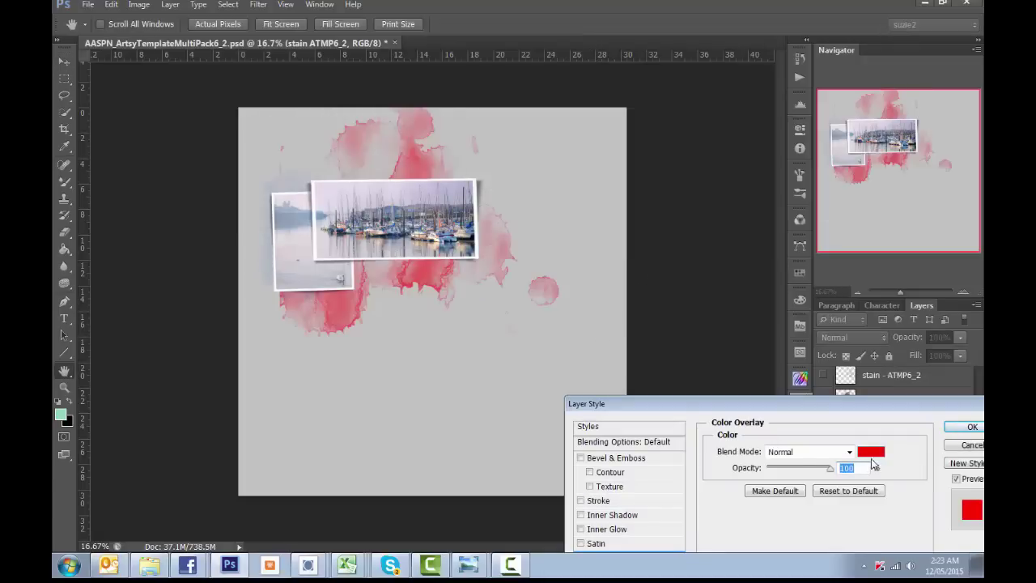
click(871, 452)
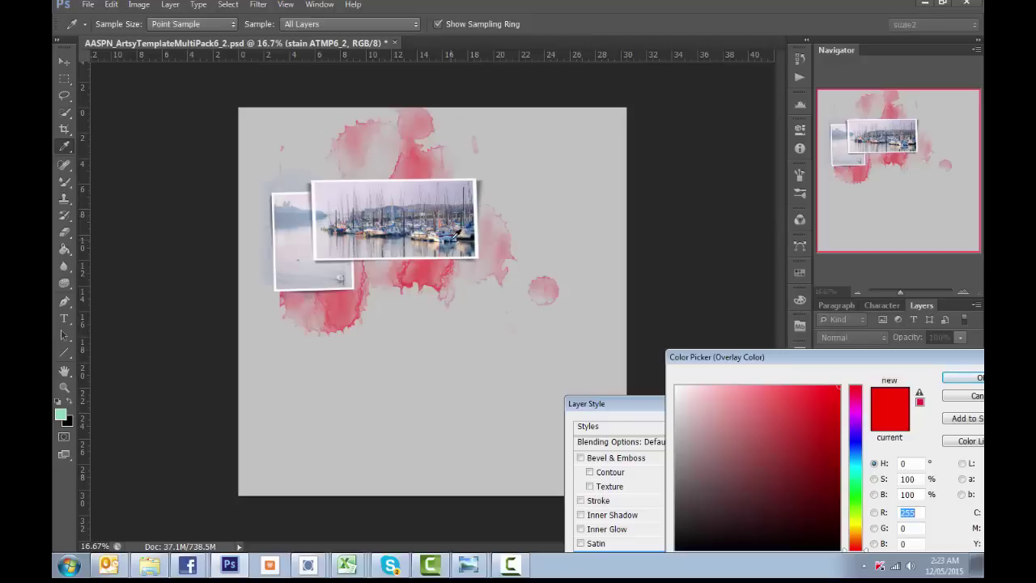
click(456, 234)
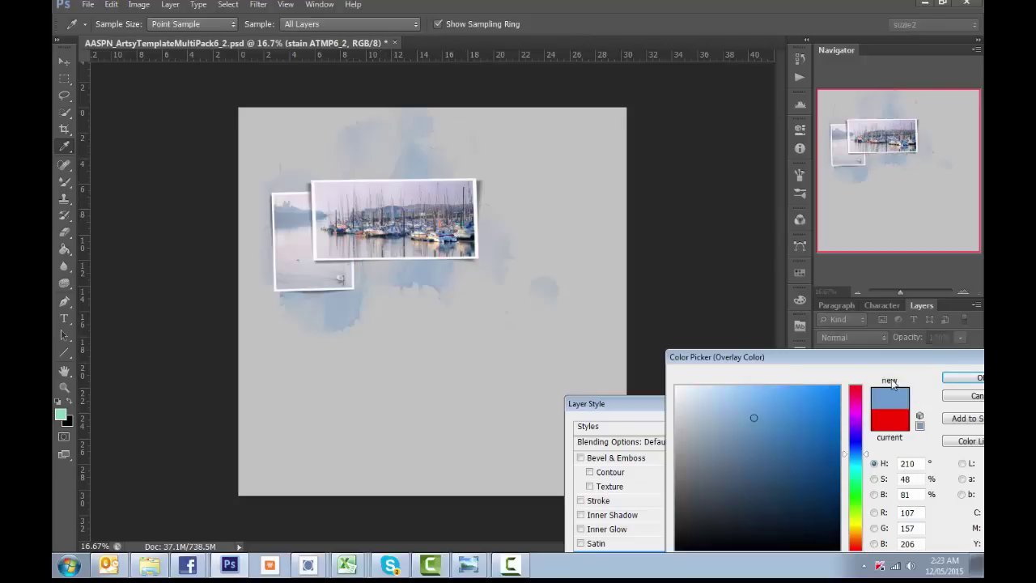
click(960, 377)
click(959, 430)
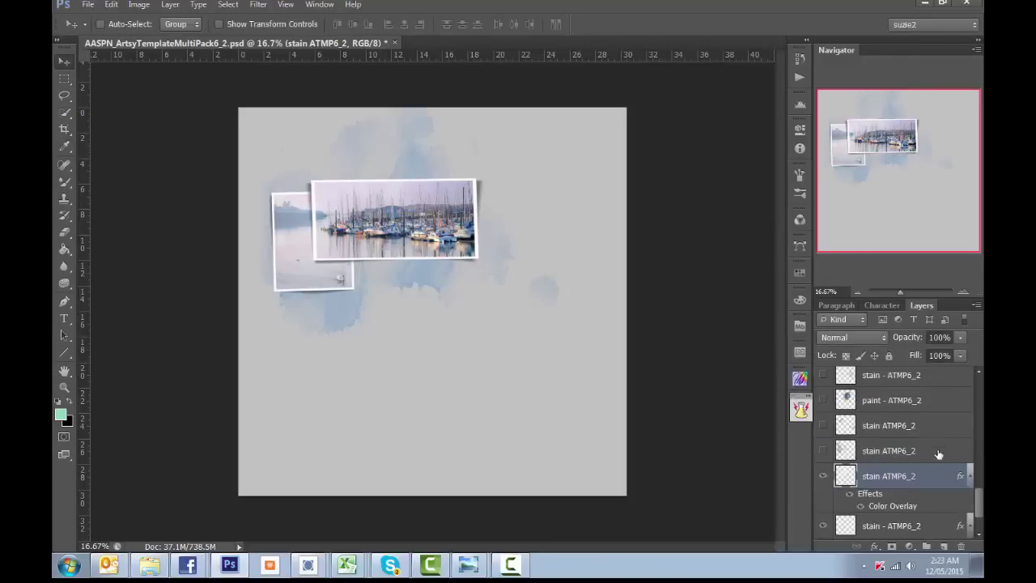
Step: Show the grey stain and shrink it to 26% beside the photos
click(821, 451)
click(882, 455)
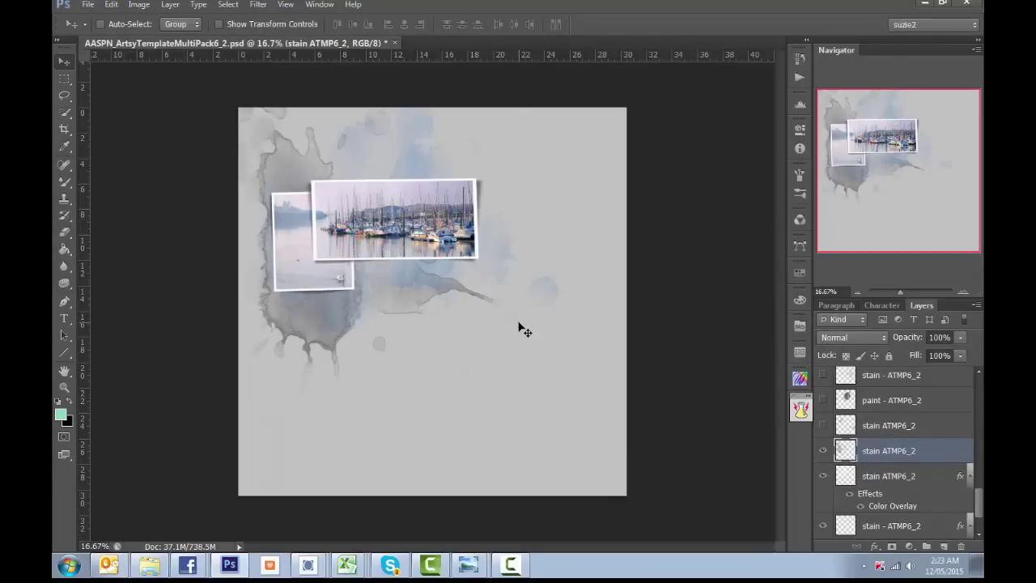
key(ctrl+t)
drag(514, 106, 497, 201)
key(Return)
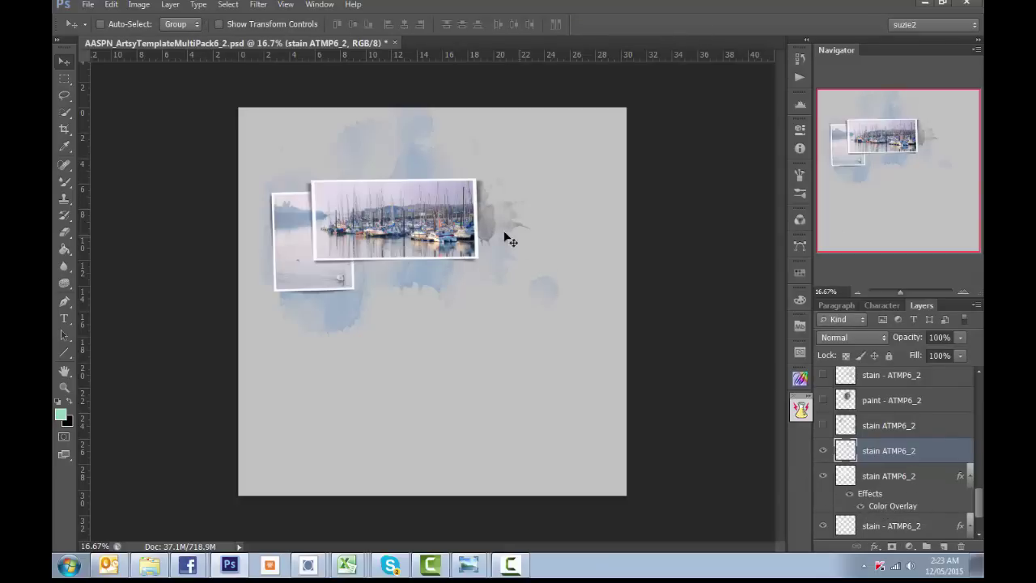
Step: Copy the Color Overlay onto the grey stain, then switch that effect off to keep it grey
click(883, 507)
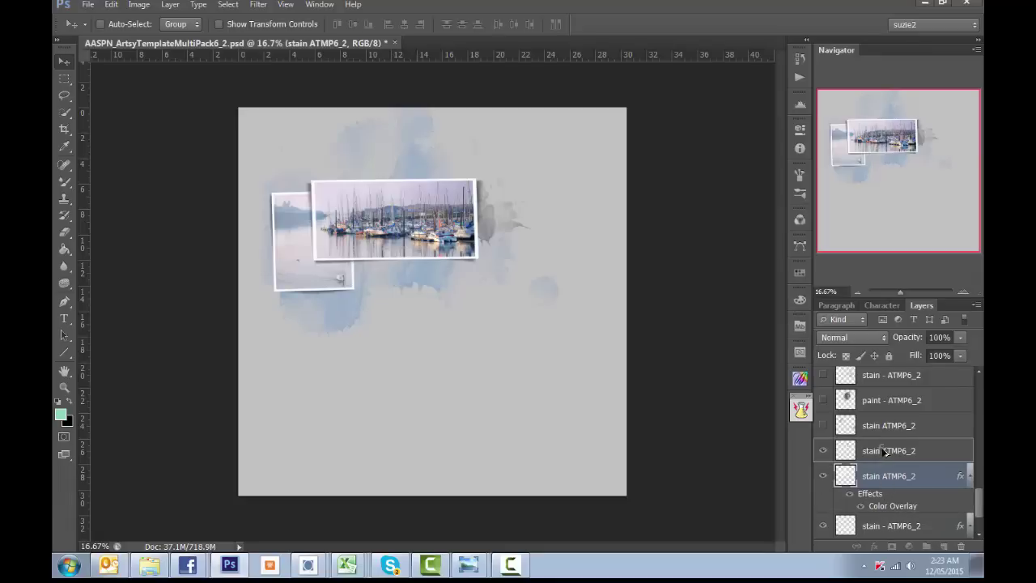
drag(884, 452, 884, 452)
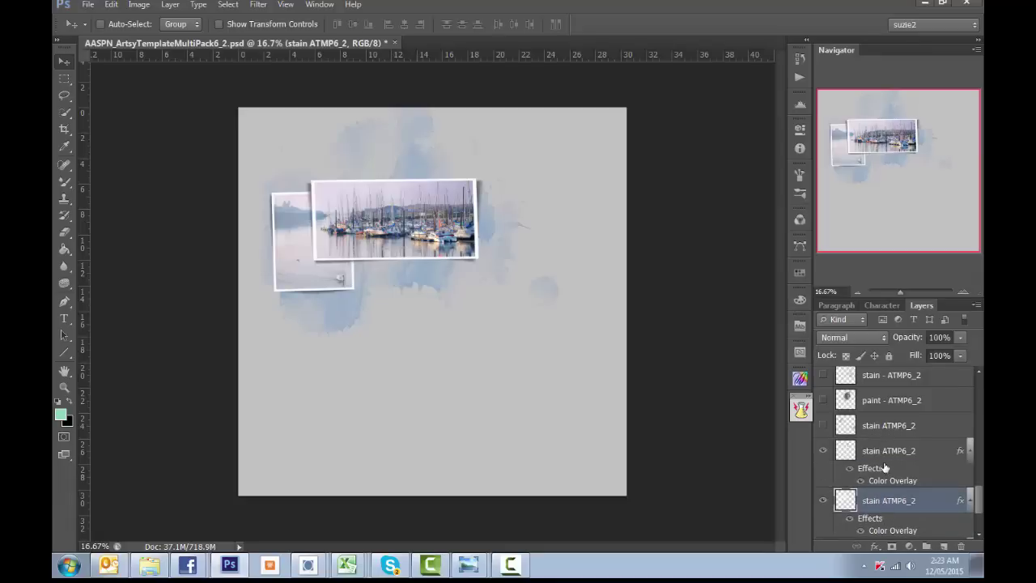
scroll(884, 468, down, 1)
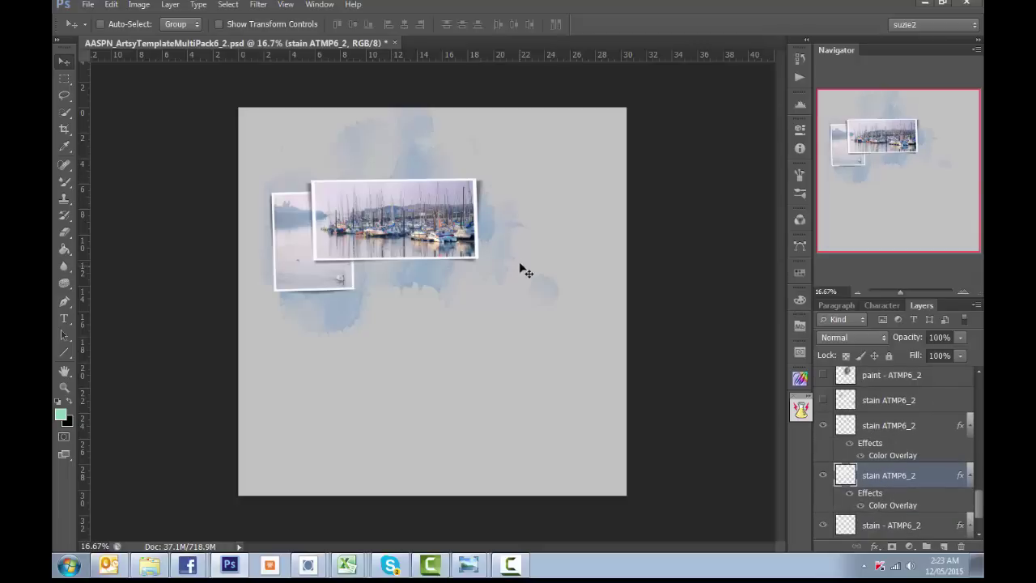
click(866, 458)
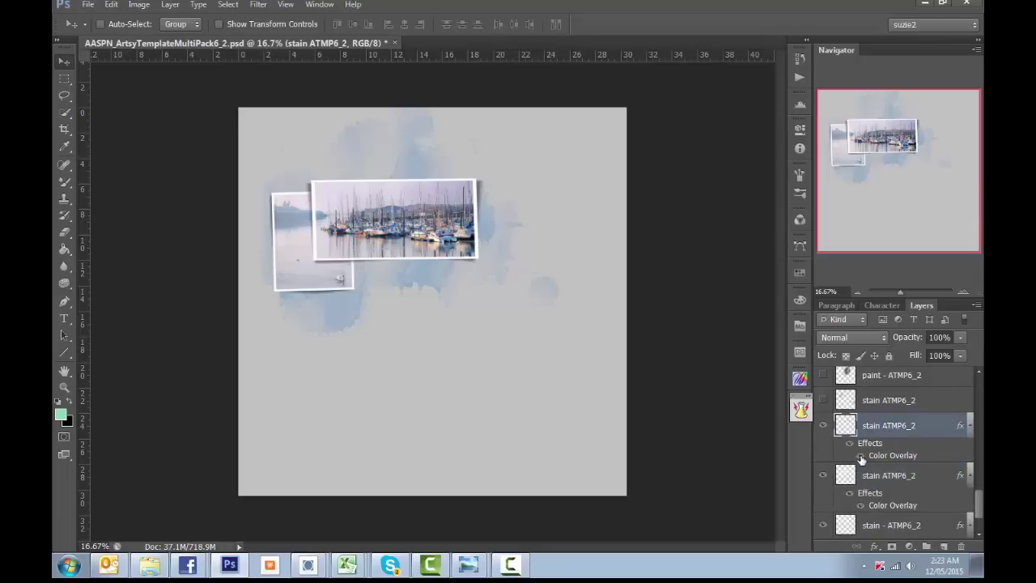
click(861, 456)
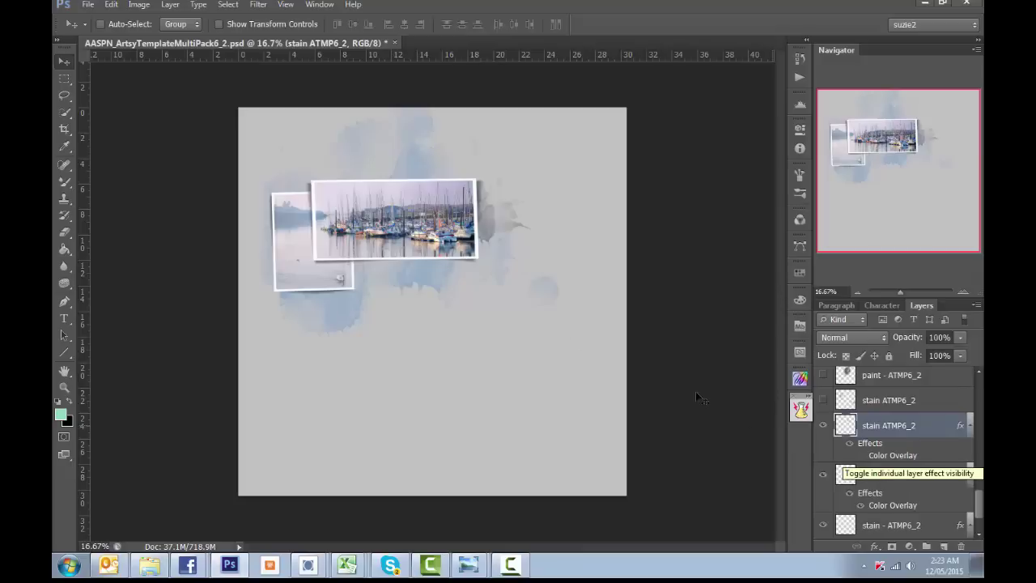
click(970, 428)
Step: Show the next stain layer, shrink it to about 78% and reposition it
click(970, 451)
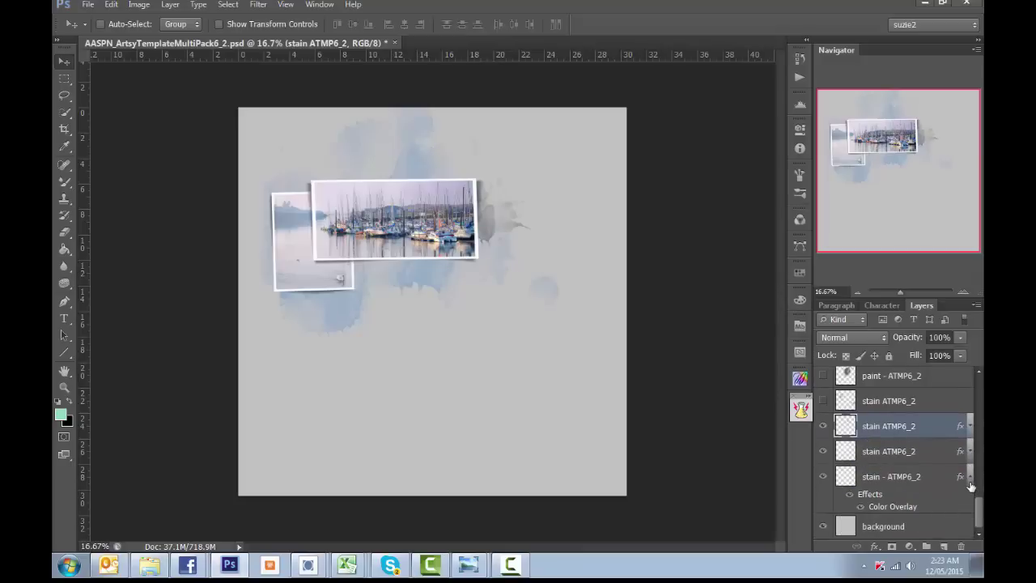
click(970, 477)
click(821, 427)
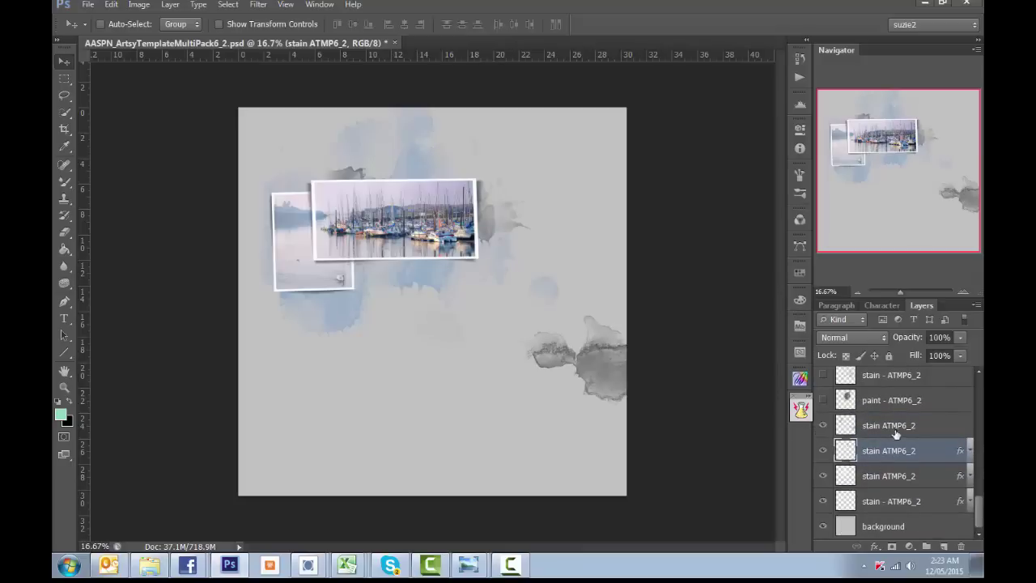
click(879, 431)
key(ctrl+t)
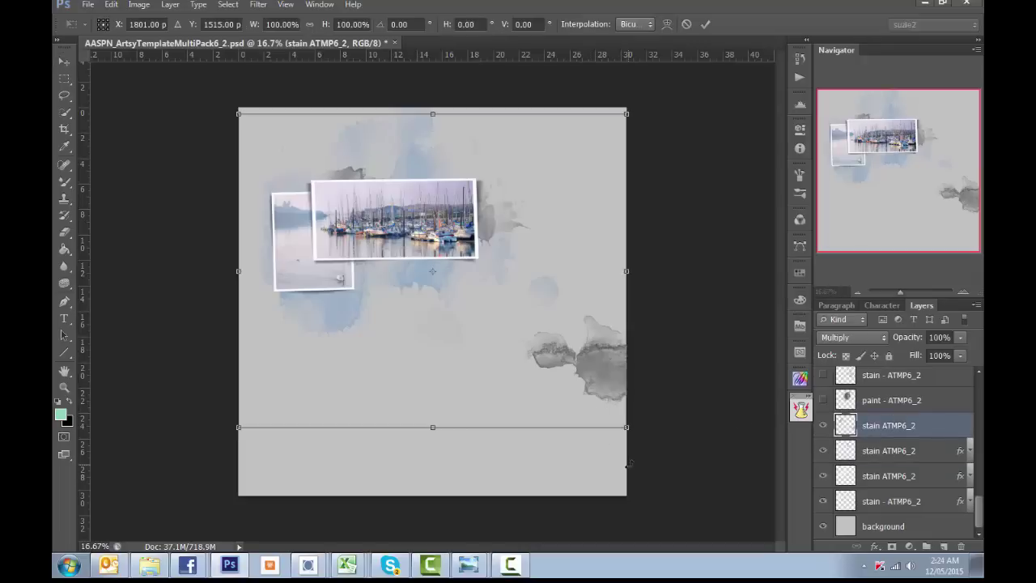
drag(625, 427, 540, 358)
drag(522, 322, 553, 332)
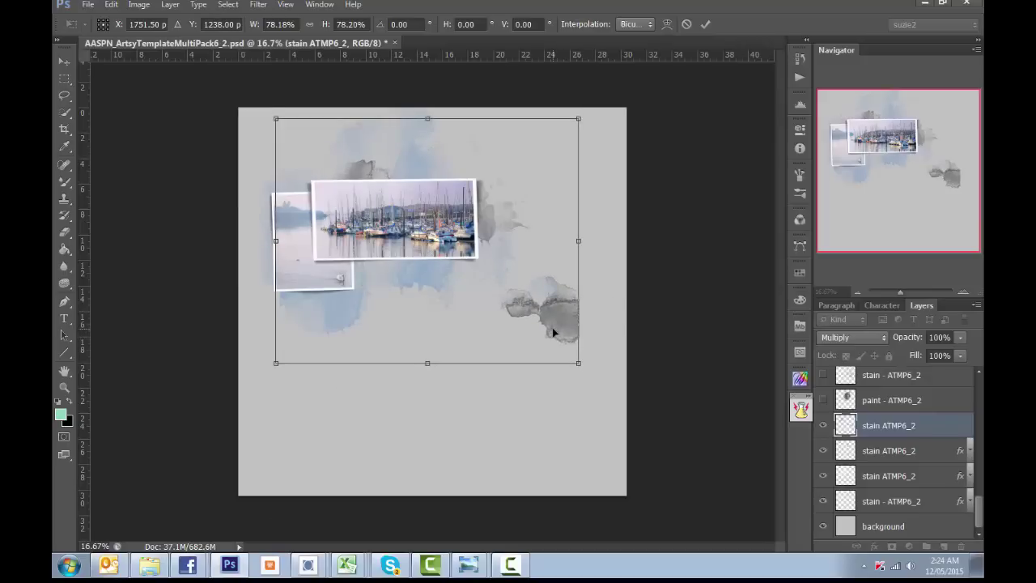
key(Return)
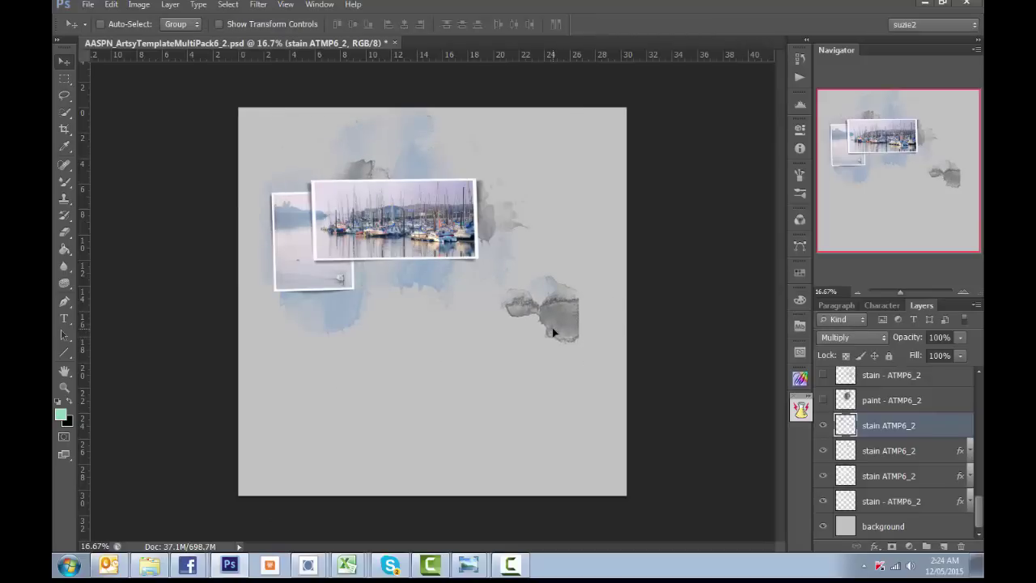
Step: Marquee-select the grey stain blotch and move it up against the page's right edge
click(64, 78)
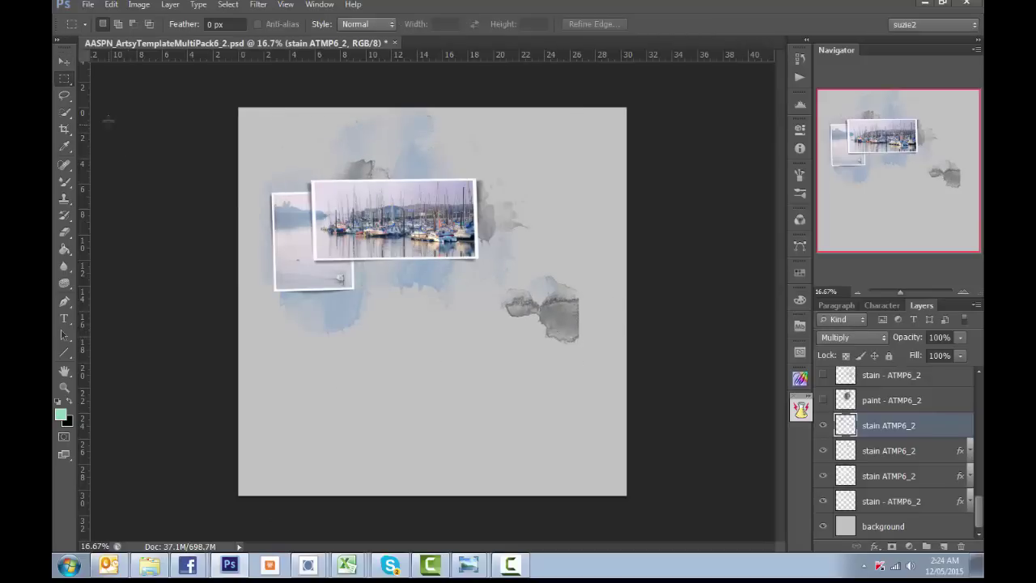
drag(458, 252, 597, 374)
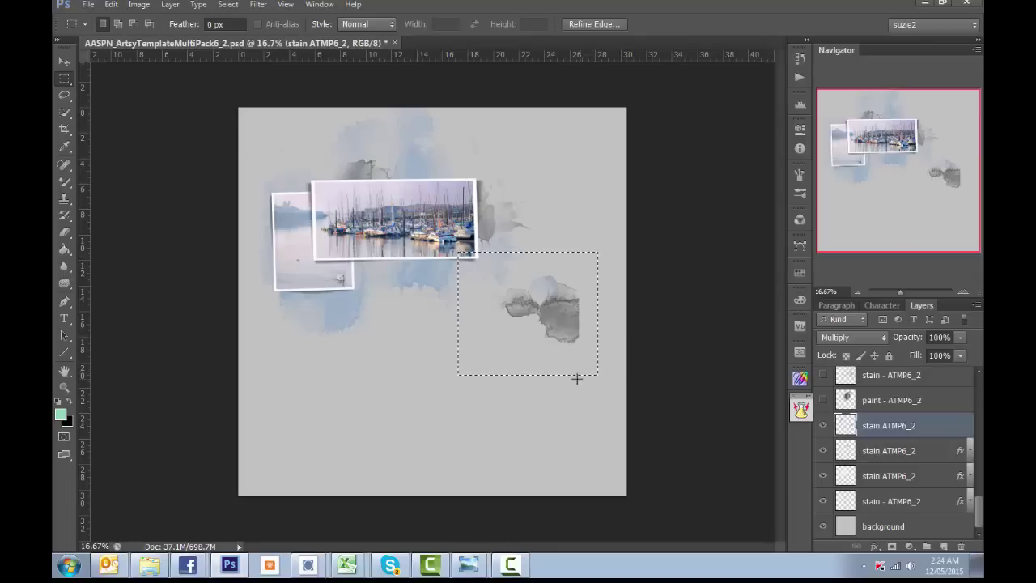
key(v)
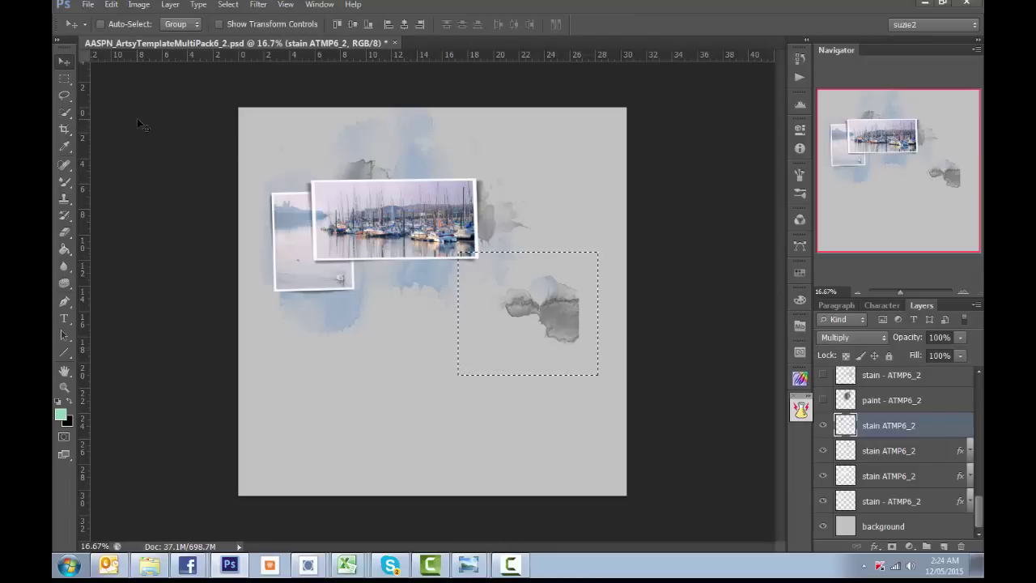
drag(549, 322, 598, 210)
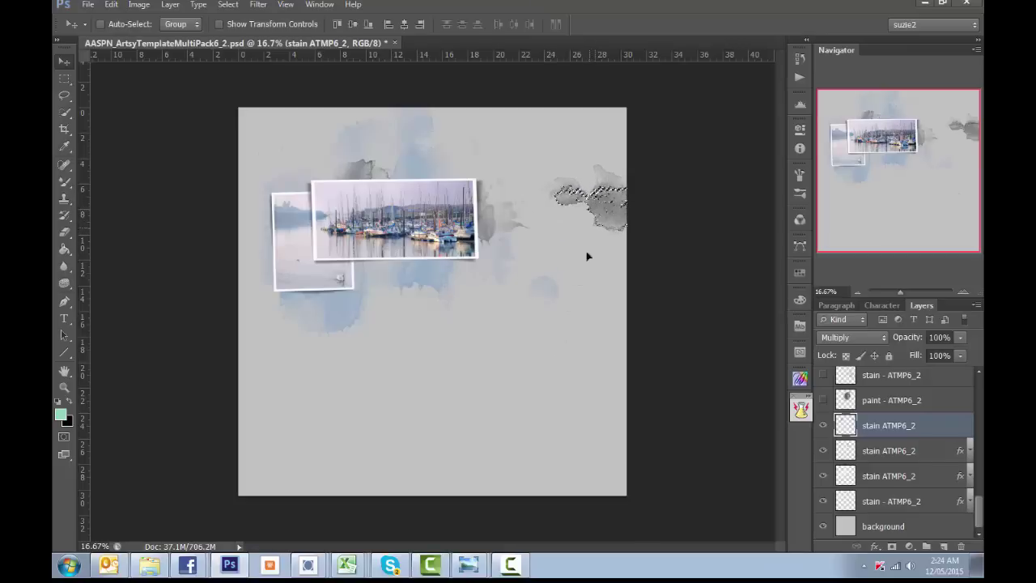
key(ctrl+d)
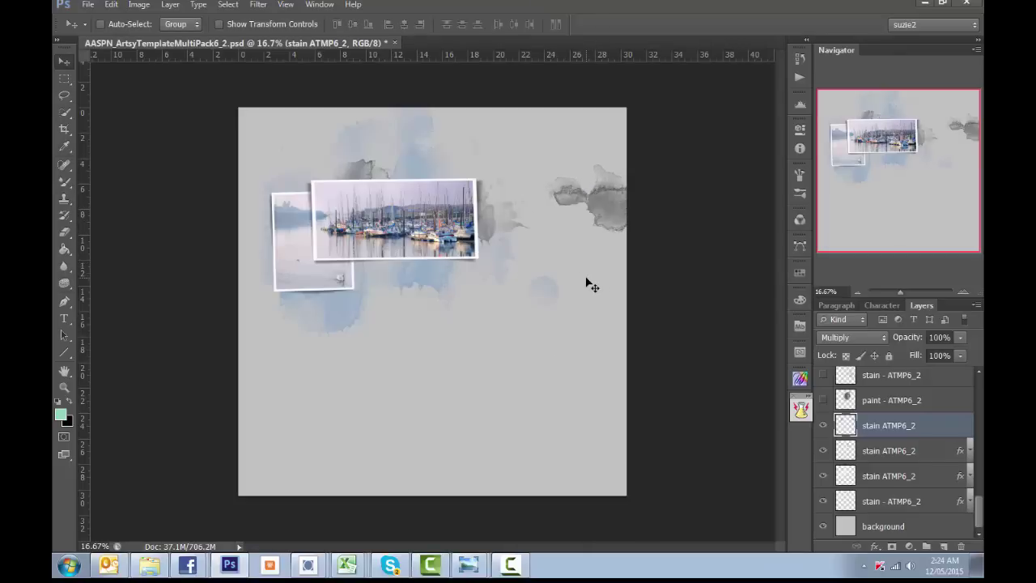
Step: Tint the right-edge stain near-white with a Color Overlay
click(878, 546)
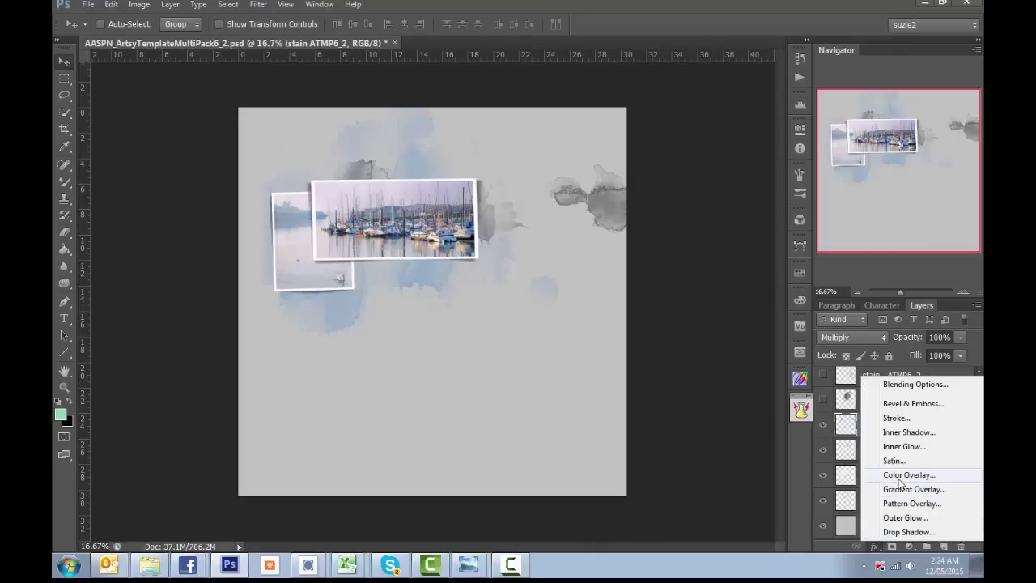
click(899, 476)
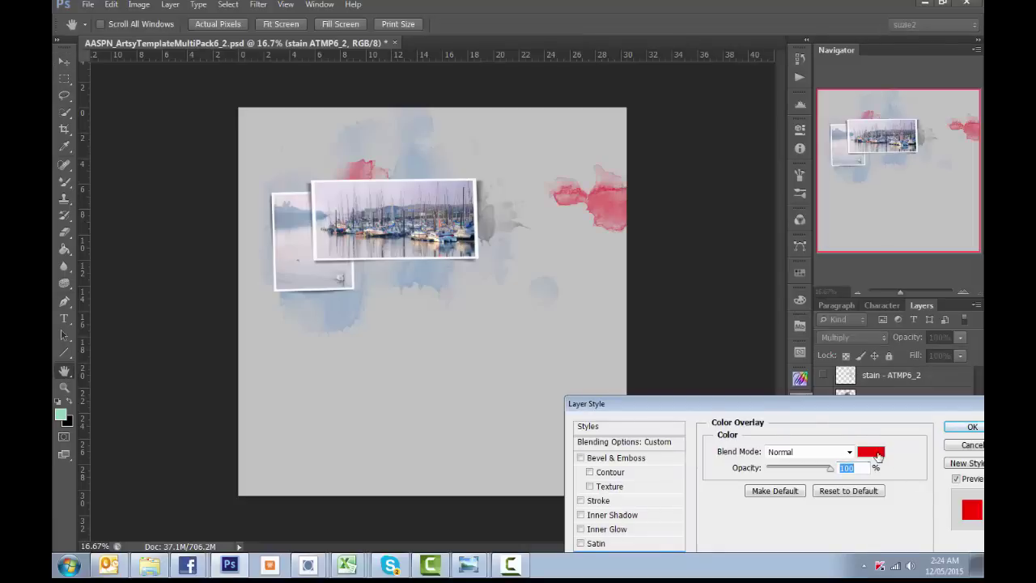
click(873, 453)
click(678, 388)
click(965, 379)
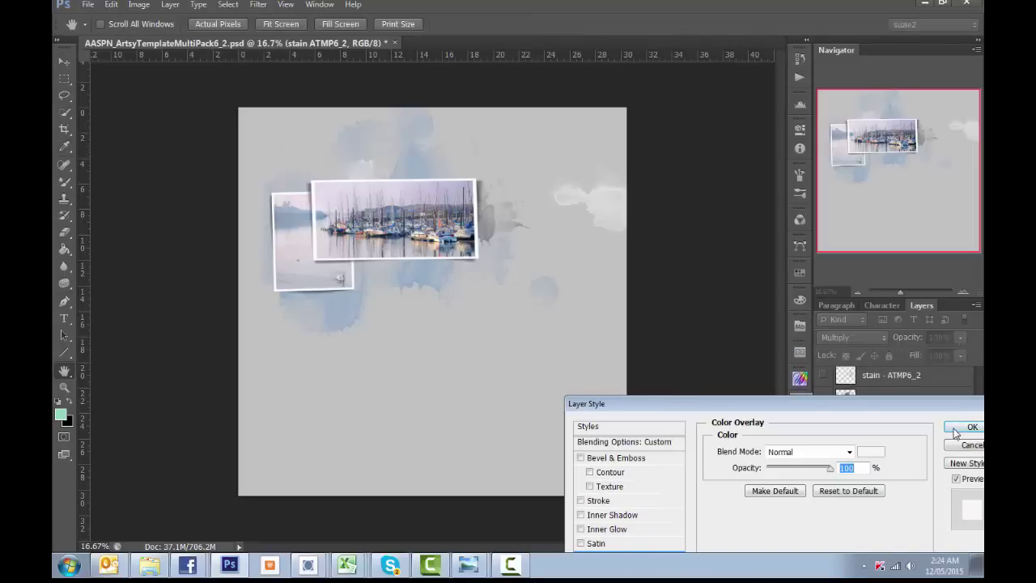
click(961, 426)
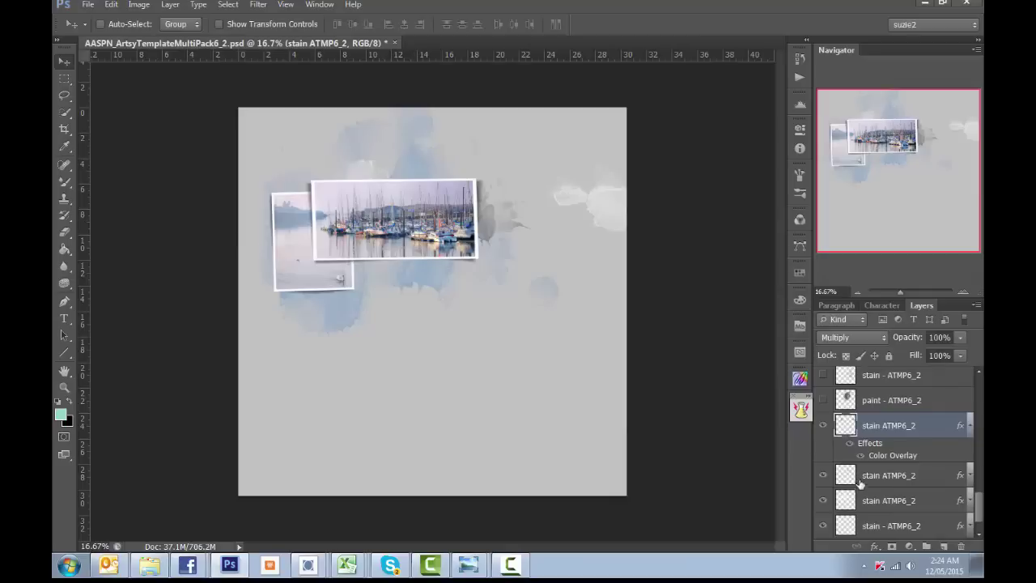
click(967, 427)
Step: Show the stain - ATMP6_2 layer and shift it left under the photos
scroll(865, 446, up, 1)
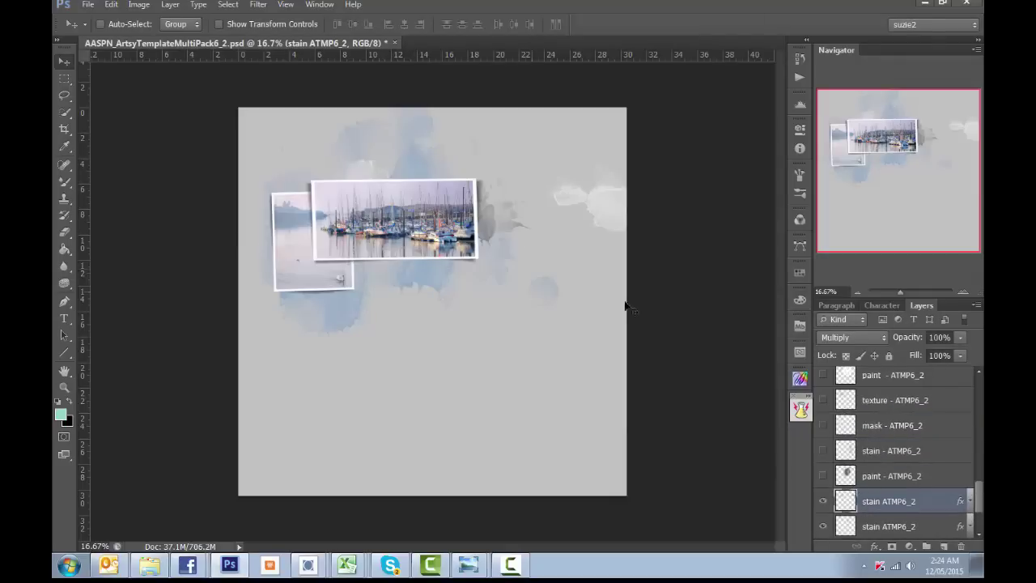
click(823, 476)
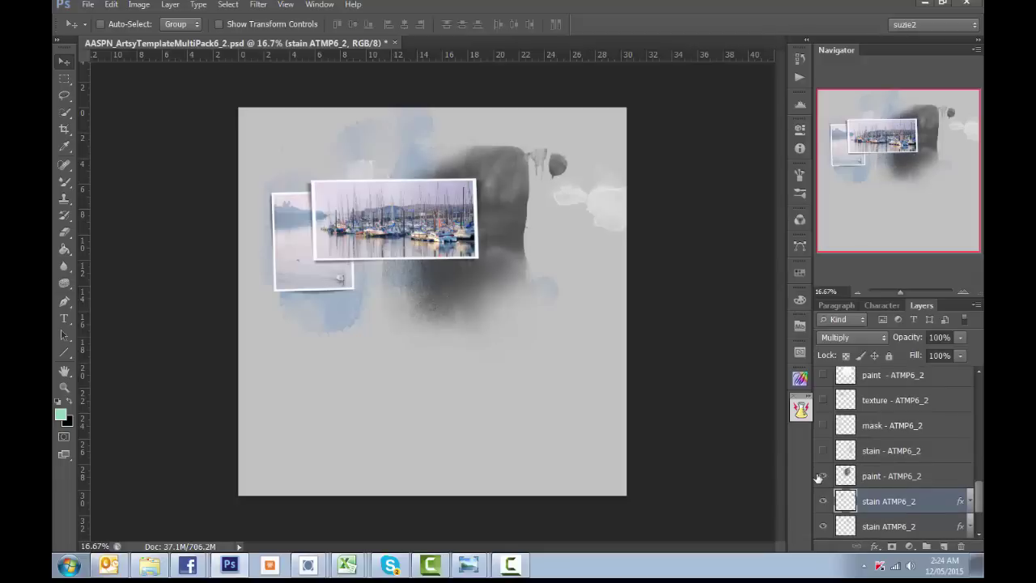
click(821, 477)
click(823, 451)
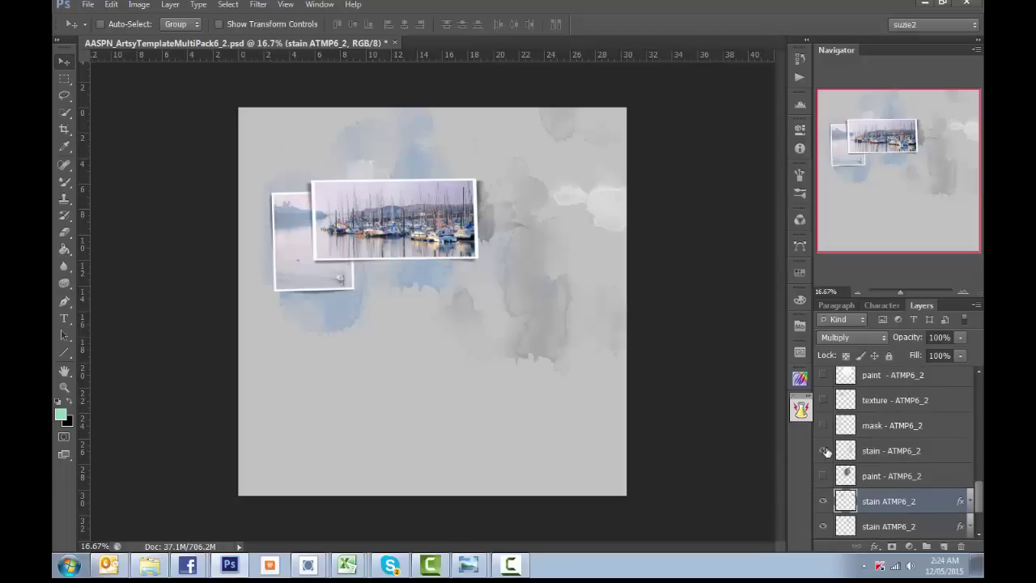
click(877, 454)
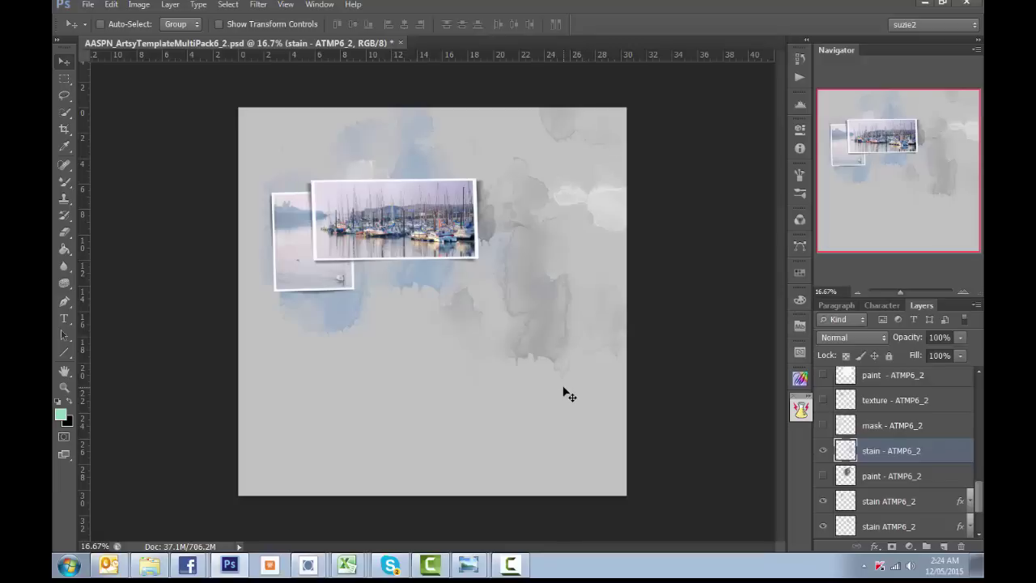
drag(553, 364, 388, 364)
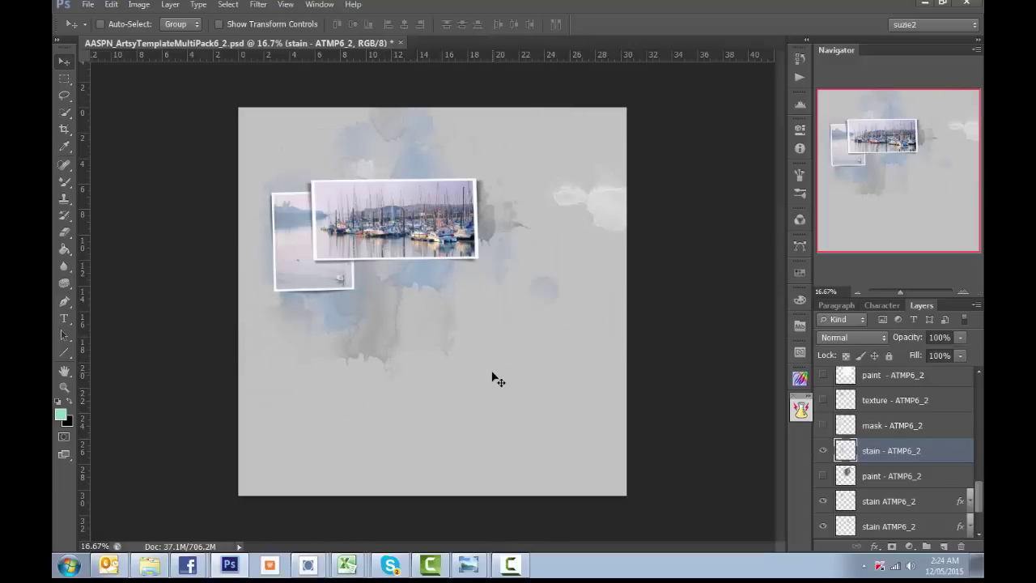
Step: Give that stain a dark slate blue Color Overlay (H 216, S 63, B 32)
click(875, 546)
click(900, 478)
click(871, 451)
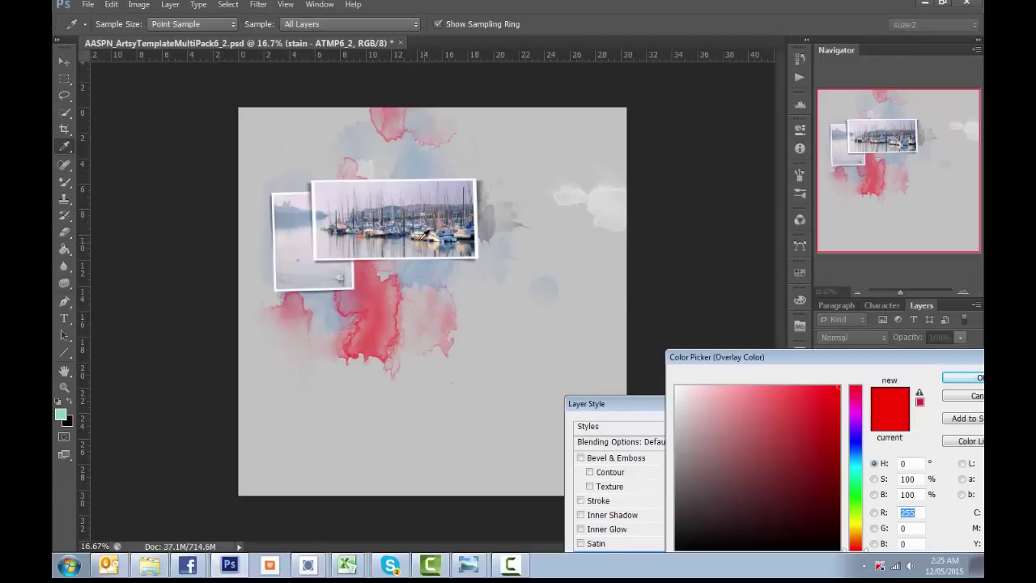
click(343, 229)
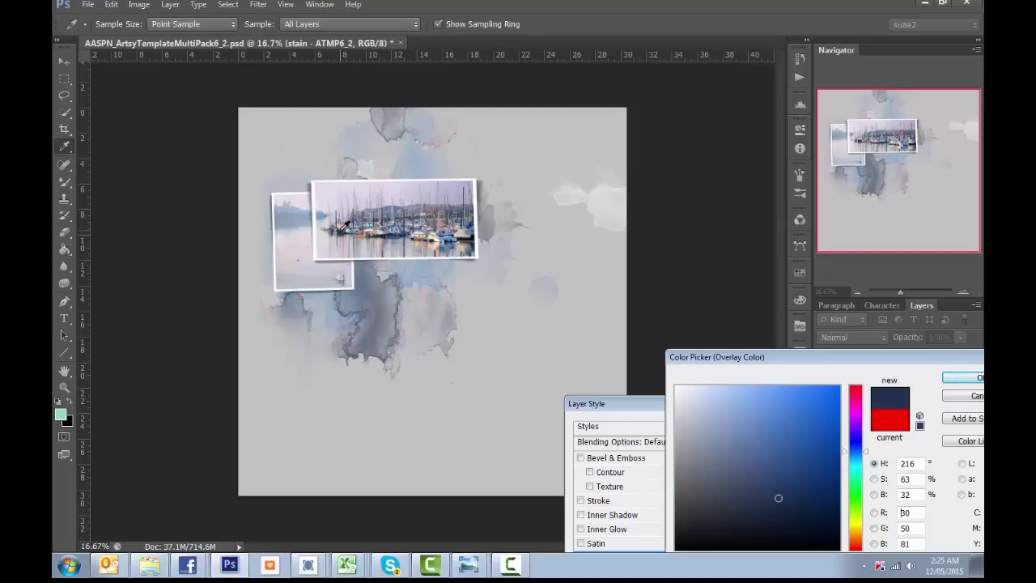
click(960, 378)
click(969, 429)
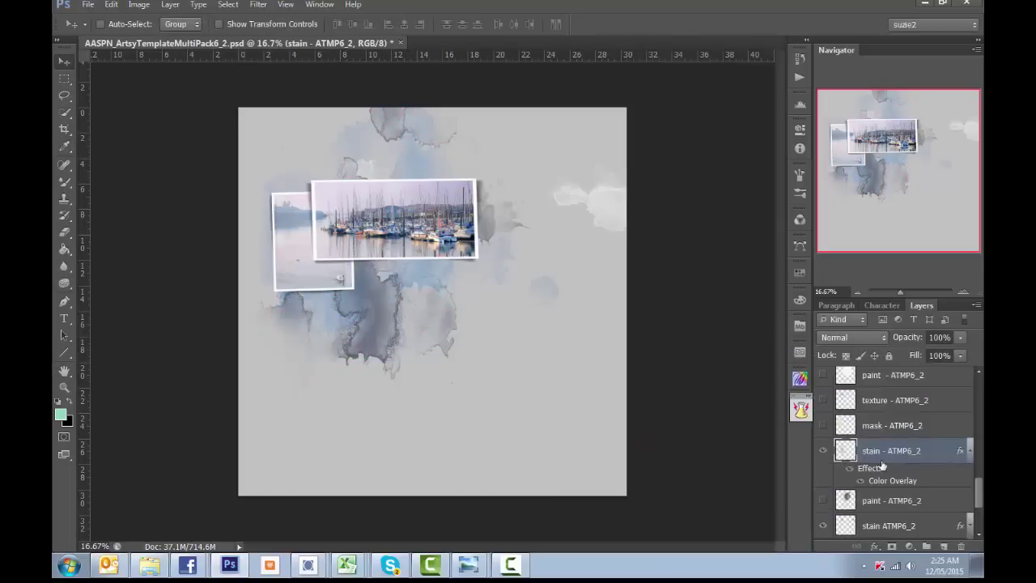
click(970, 455)
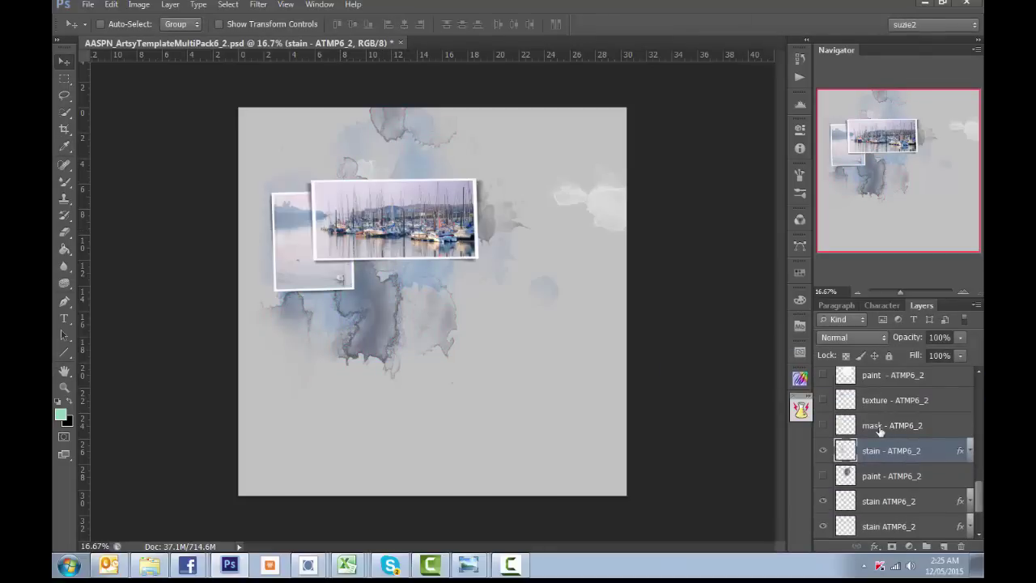
click(822, 426)
click(821, 427)
click(824, 401)
click(856, 400)
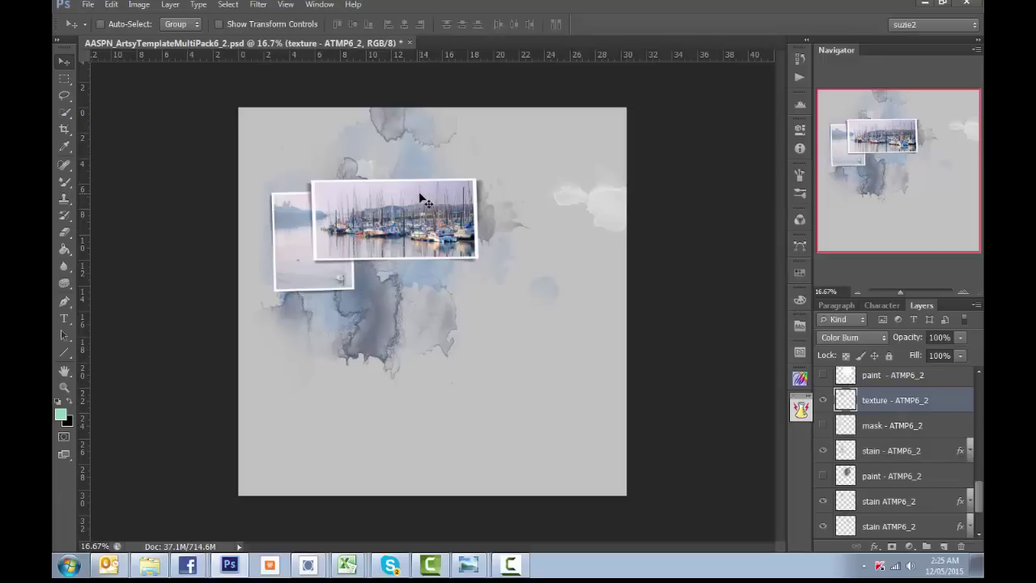
drag(431, 200, 417, 301)
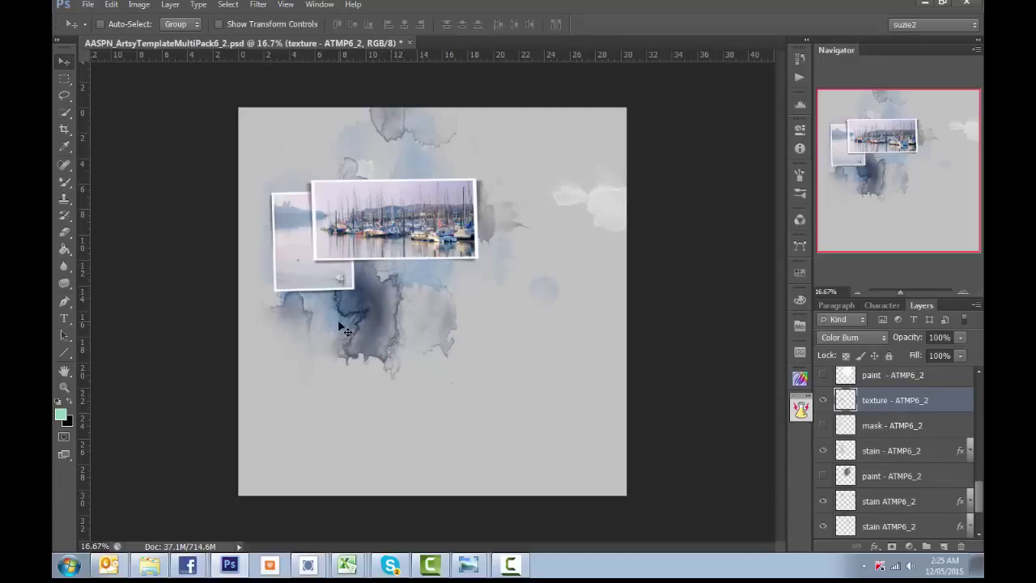
drag(342, 324, 319, 323)
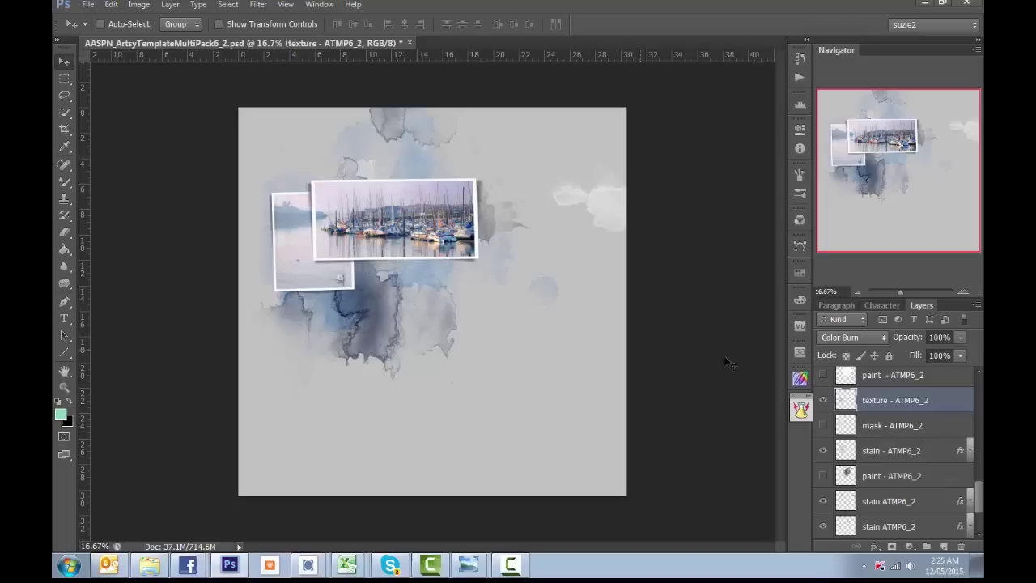
click(825, 402)
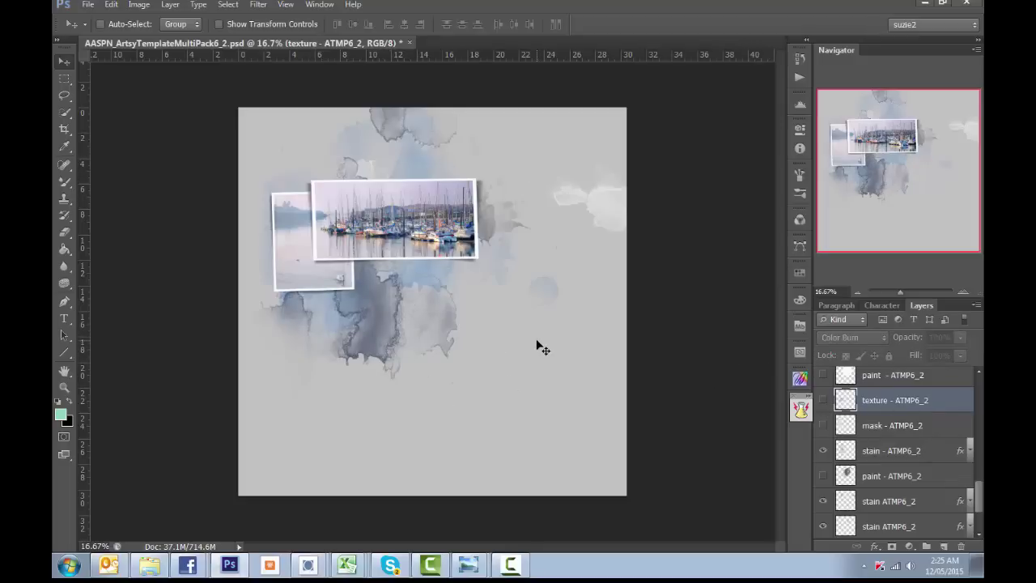
Step: Show the white paint - ATMP6_2 layer, move it below the stains and shift it behind the photos
scroll(888, 409, up, 2)
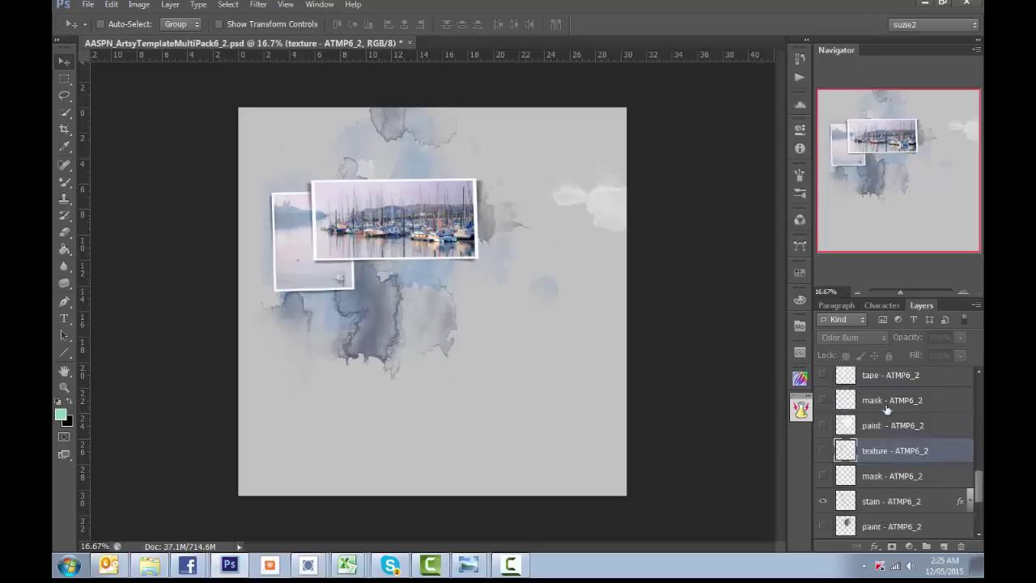
click(823, 425)
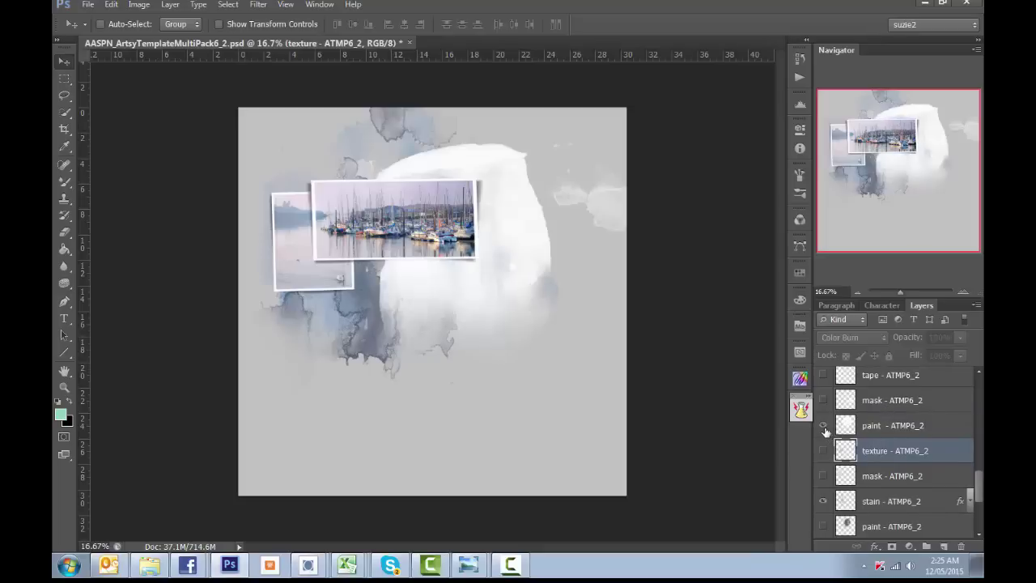
click(879, 429)
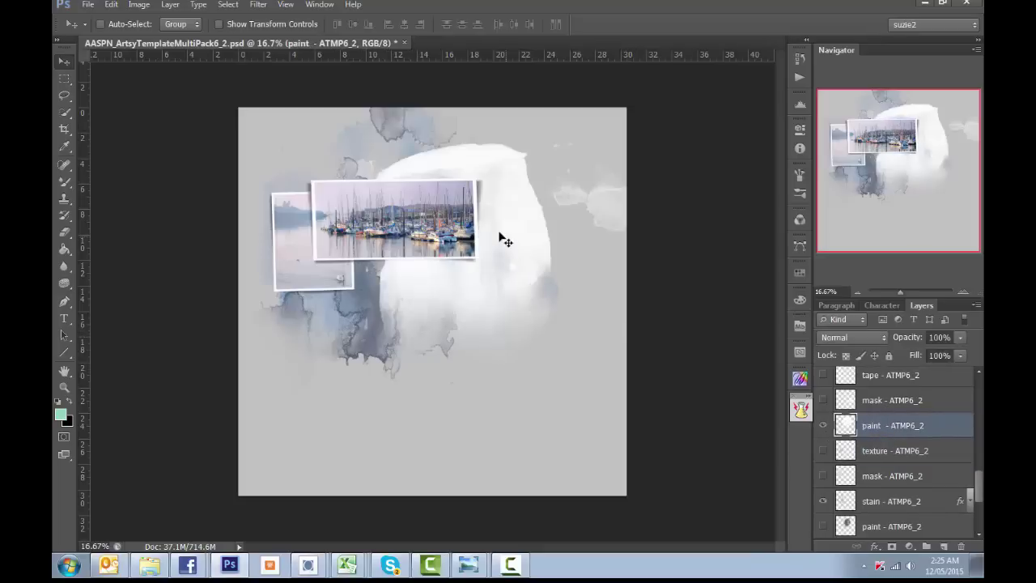
scroll(901, 398, down, 1)
drag(900, 399, 896, 506)
mouse_move(893, 437)
mouse_down()
mouse_move(887, 513)
mouse_move(885, 495)
mouse_move(837, 504)
mouse_up()
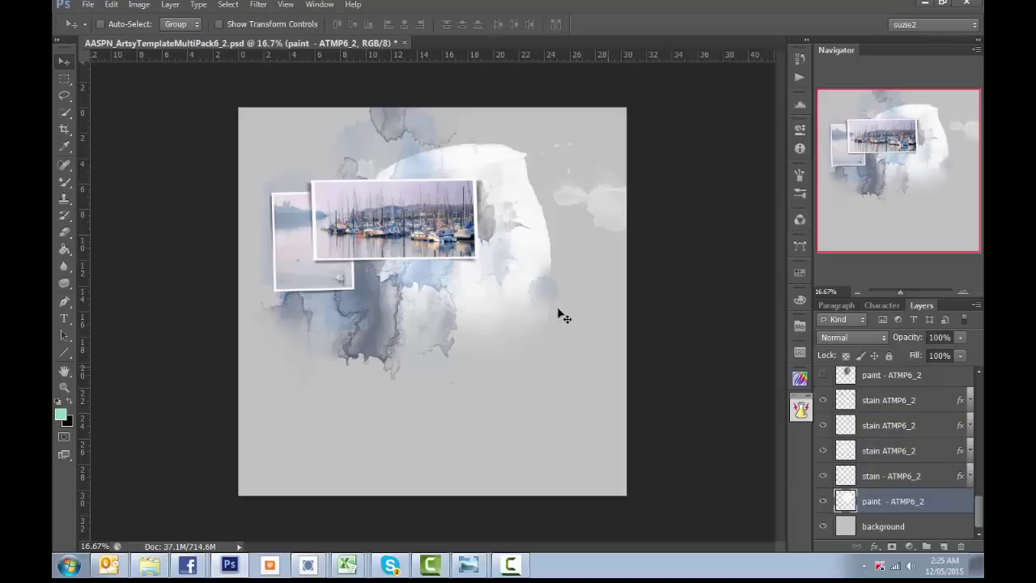
mouse_move(555, 282)
mouse_down()
mouse_move(508, 280)
mouse_move(442, 297)
mouse_move(555, 302)
mouse_up()
scroll(911, 451, up, 1)
scroll(878, 413, up, 1)
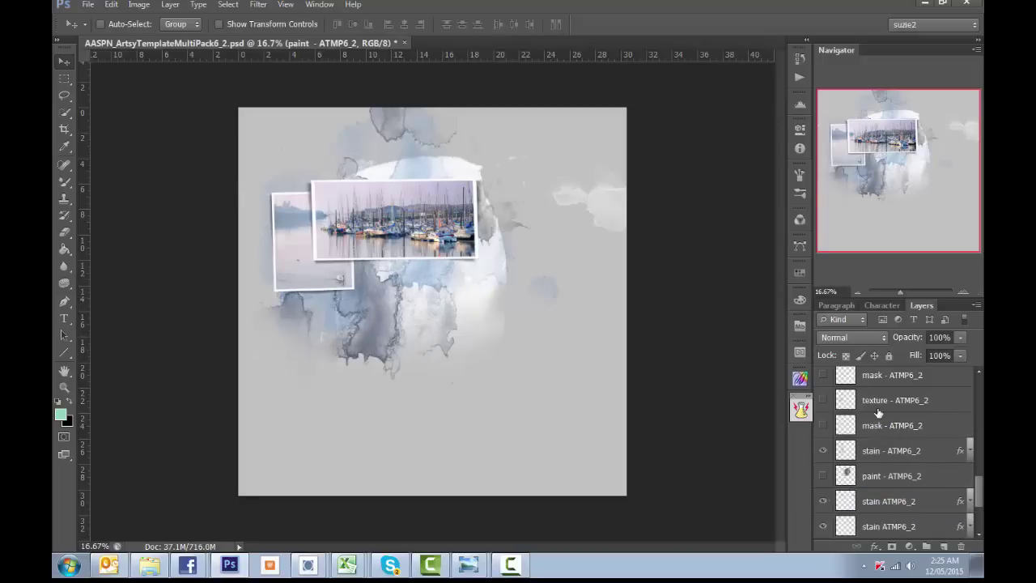
scroll(867, 400, up, 1)
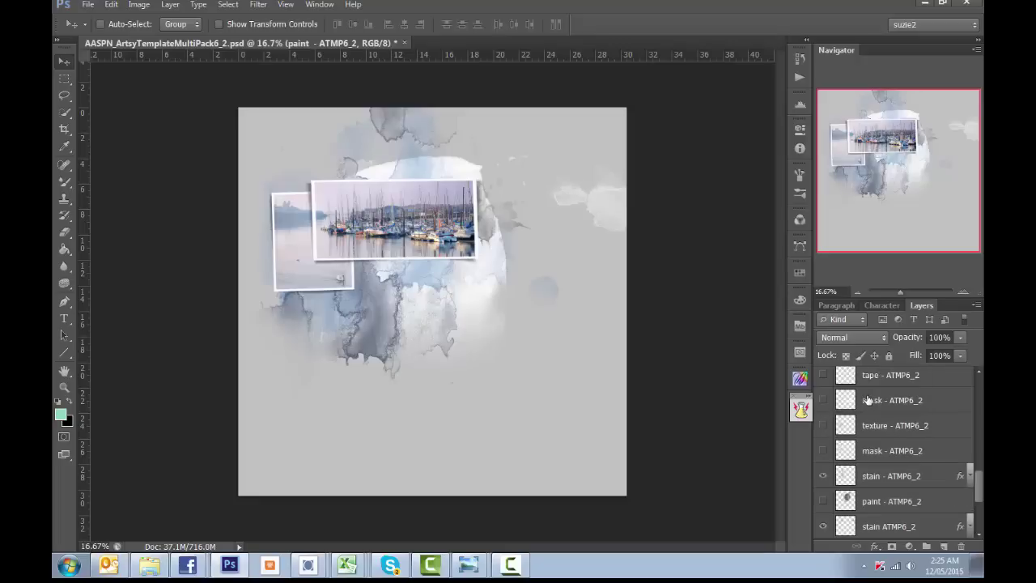
Step: Hide the extra mask layer, then move the tape and the white mask blob left
click(824, 401)
click(881, 384)
drag(561, 296, 386, 285)
scroll(890, 437, up, 1)
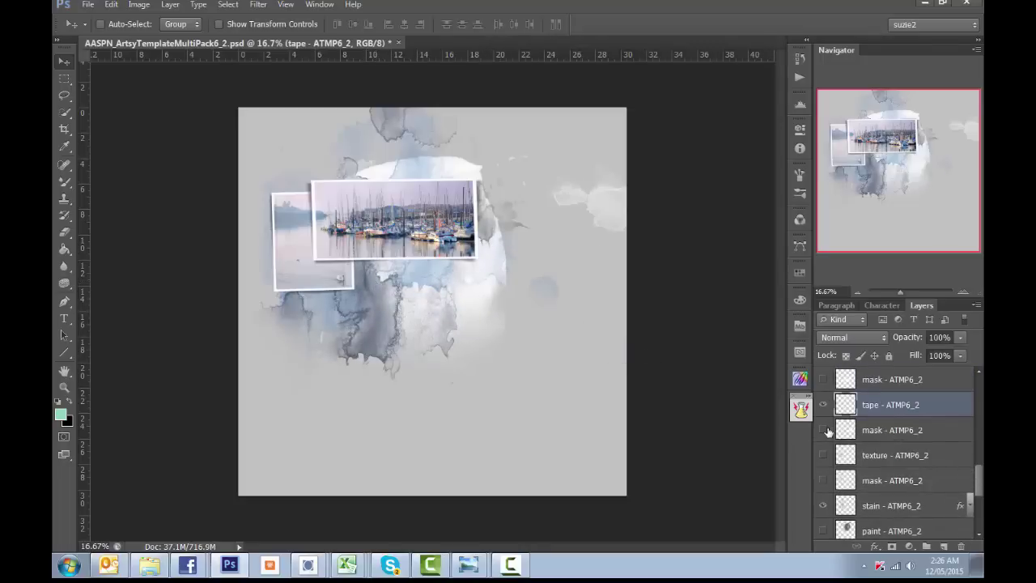
click(824, 430)
click(867, 429)
drag(578, 300, 385, 282)
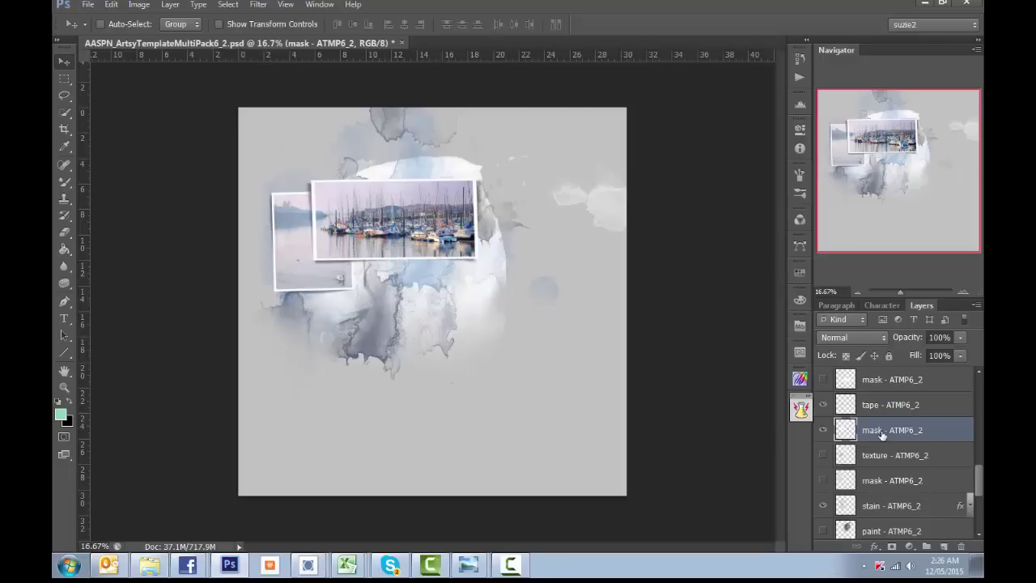
Step: Show the second tape and upper mask, then move the pair and shrink it to about 71%
click(872, 388)
scroll(882, 405, up, 2)
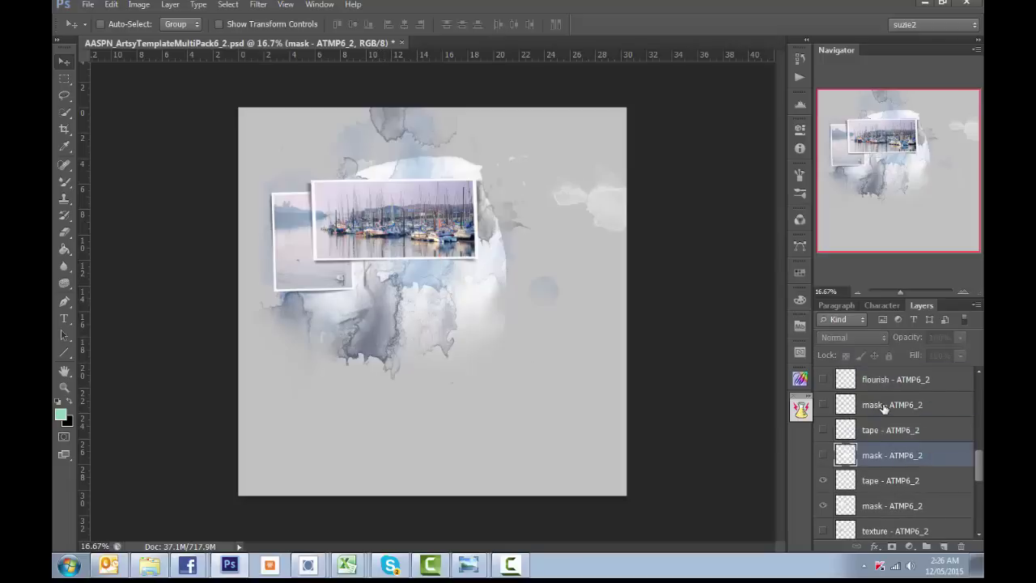
click(823, 430)
click(823, 455)
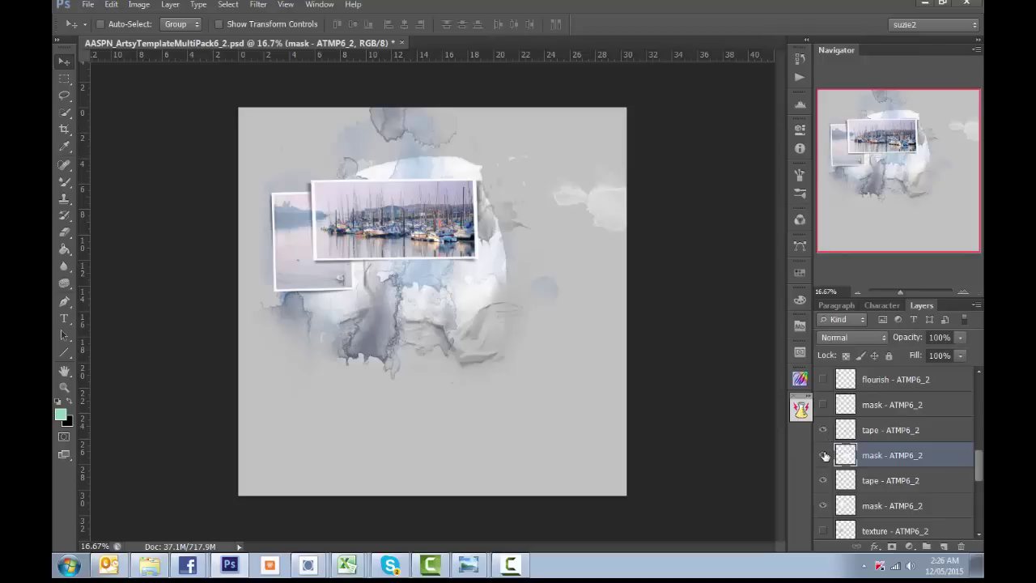
shift+click(869, 431)
drag(582, 413, 548, 296)
key(ctrl+t)
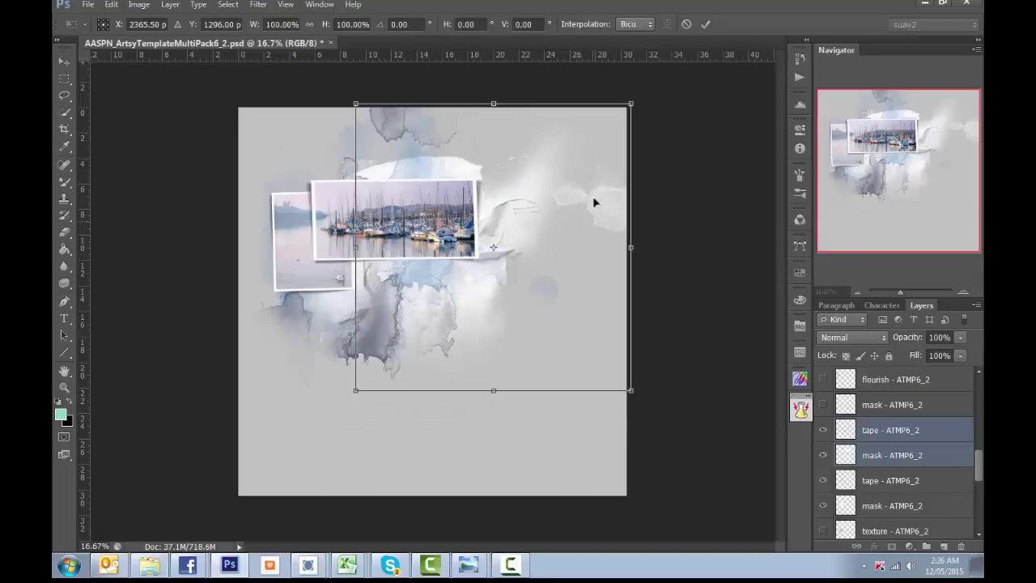
drag(635, 102, 495, 242)
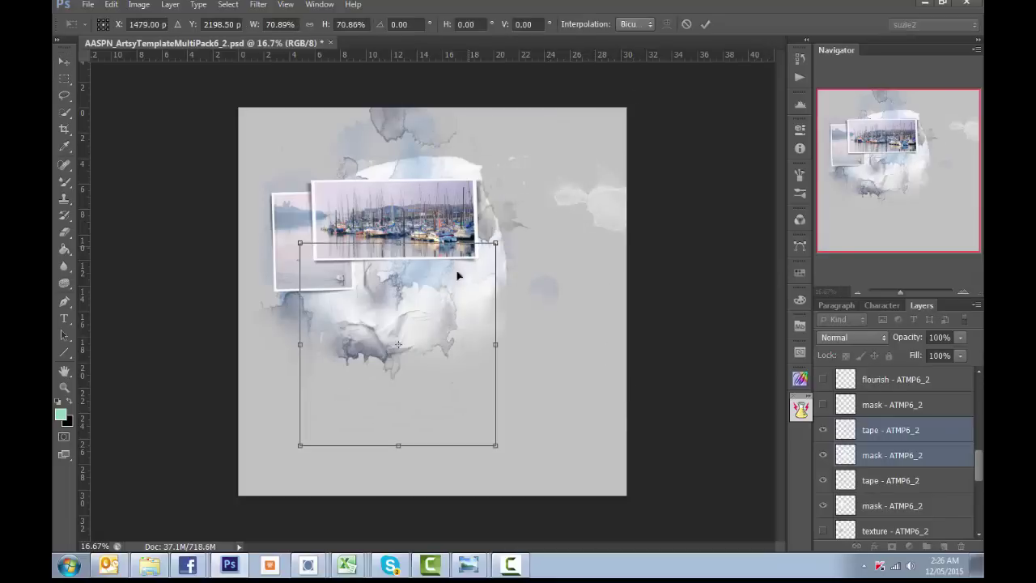
drag(463, 317, 512, 287)
key(Return)
Step: Show another mask layer and the flourish swirls, placing the flourish at the page's left edge
scroll(906, 463, up, 2)
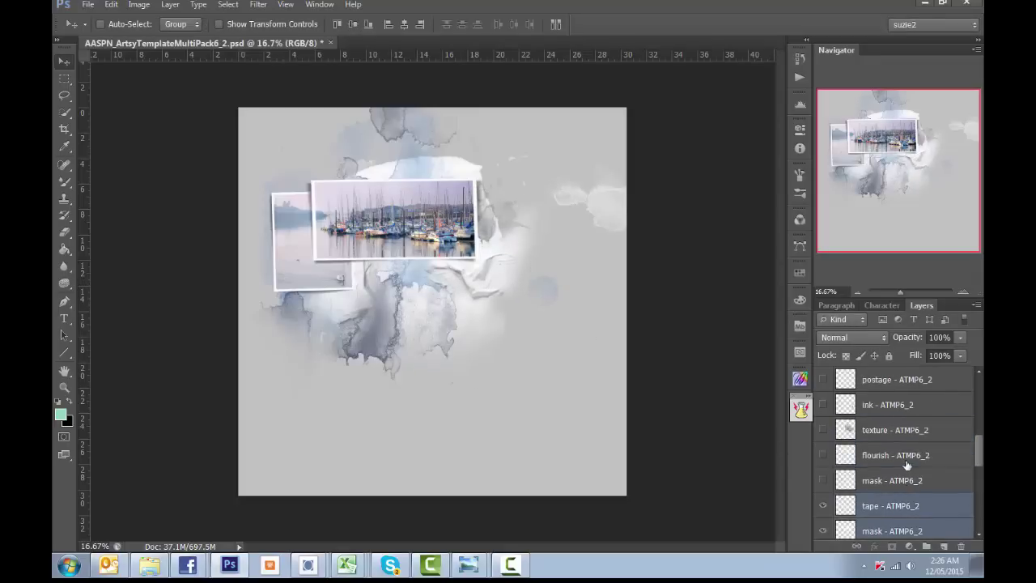
click(822, 481)
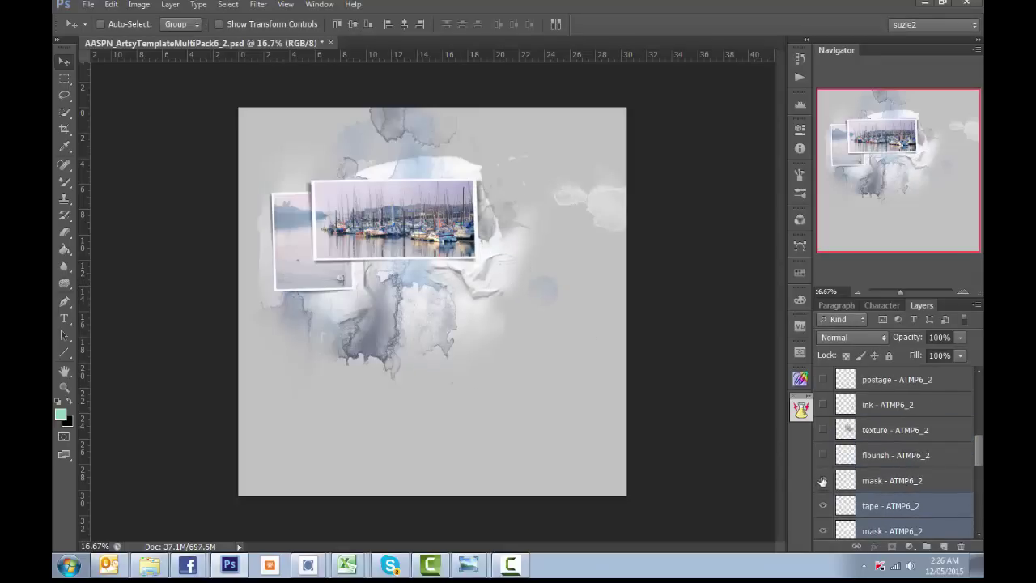
click(823, 456)
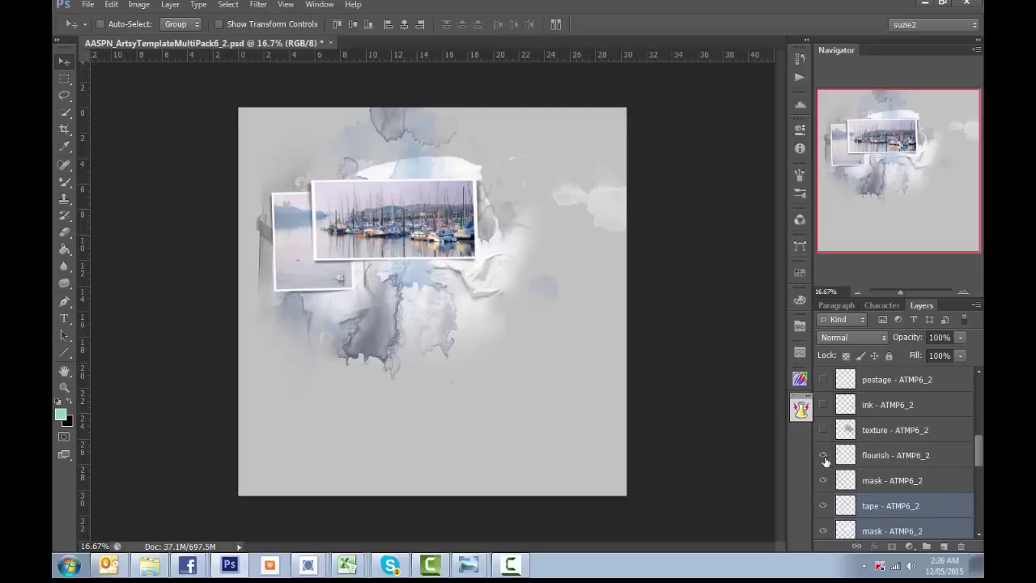
click(859, 458)
drag(546, 330, 513, 338)
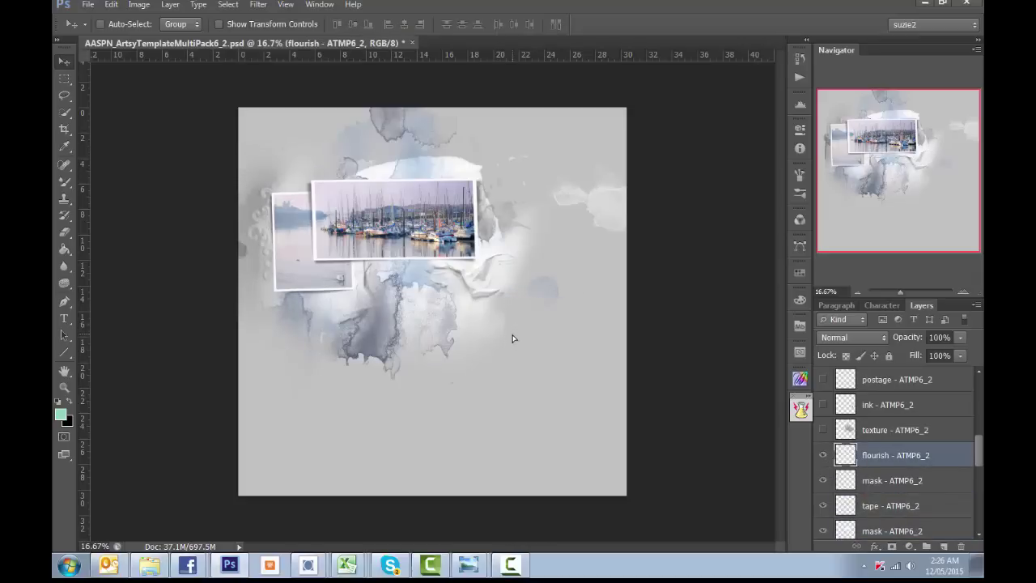
drag(510, 348, 509, 351)
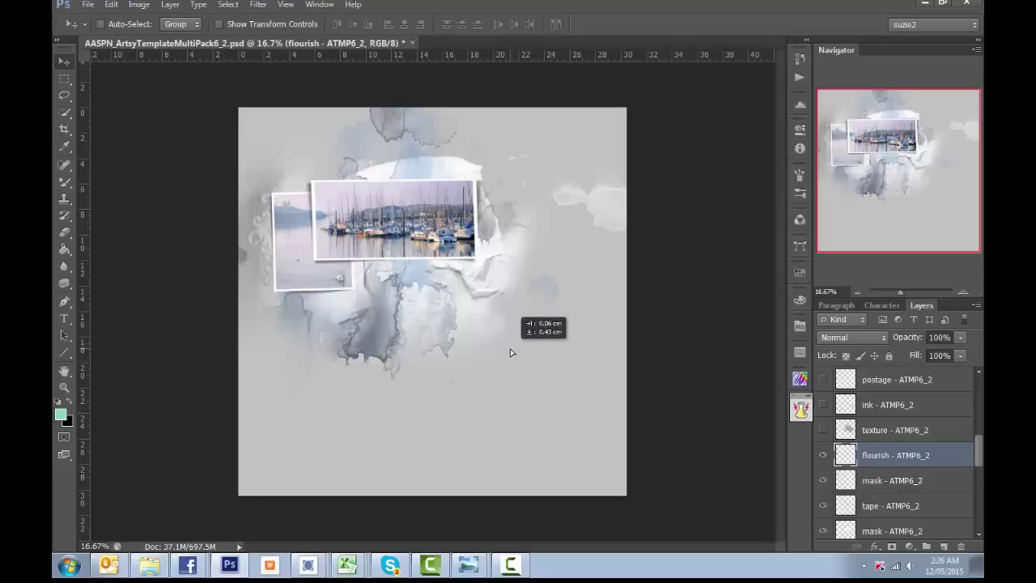
Step: Try the grey texture layer in a new spot across the page, then hide it again
click(824, 431)
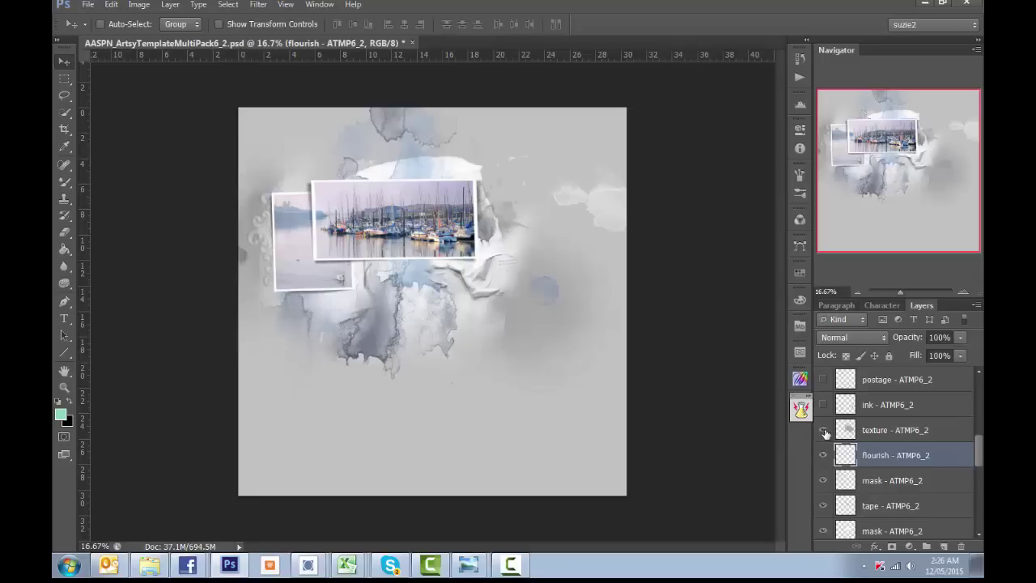
click(824, 431)
click(824, 430)
click(878, 430)
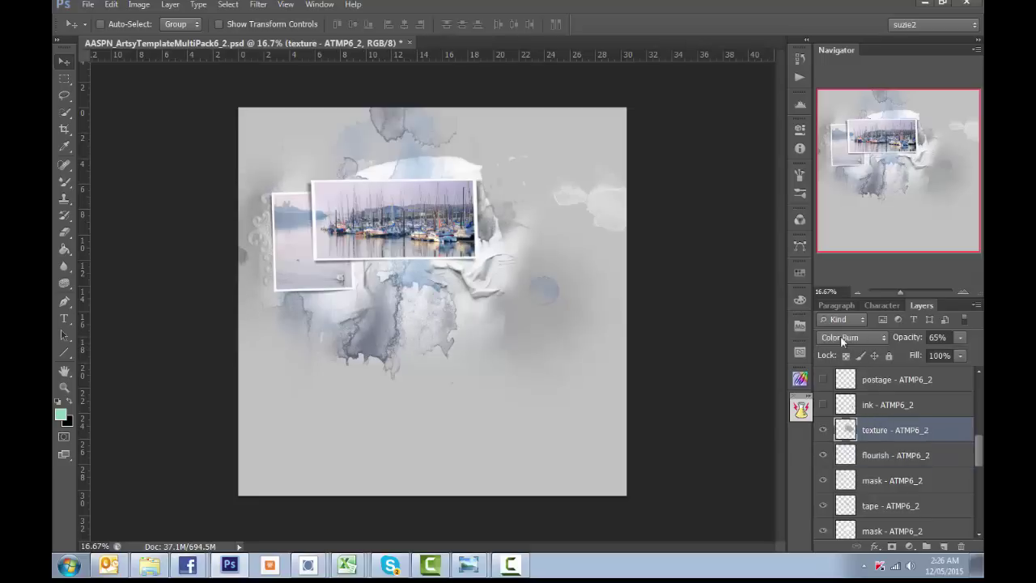
drag(585, 340, 528, 267)
click(822, 430)
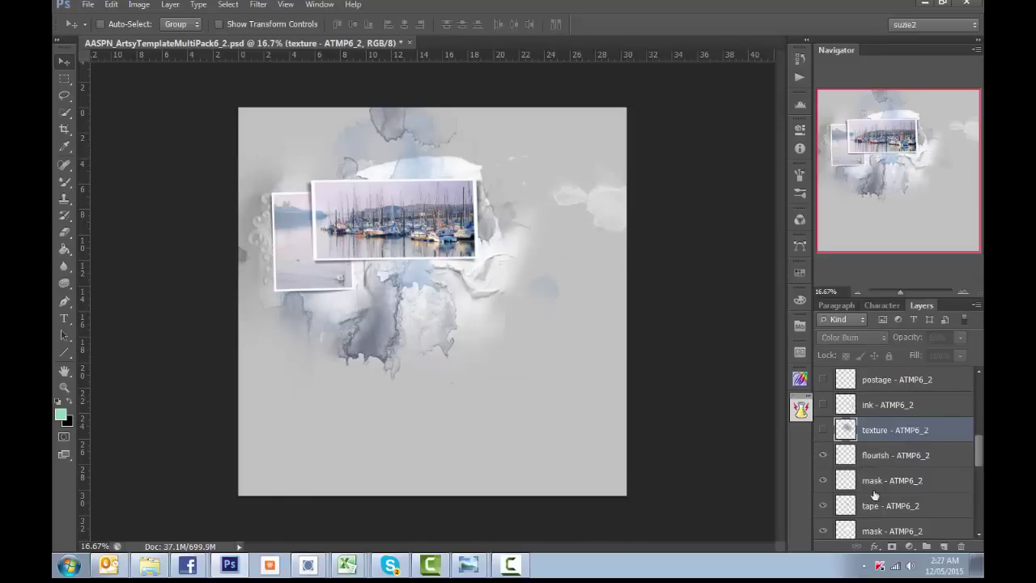
Step: Move the ink splotch up and to the left
click(860, 408)
mouse_move(586, 384)
mouse_down()
mouse_move(530, 312)
mouse_move(458, 319)
mouse_up()
mouse_move(593, 324)
mouse_down()
mouse_move(494, 318)
mouse_move(532, 318)
mouse_up()
Step: Enlarge the postage stamp to 171.29% left of the photos, then centre the upper ink splash below them
scroll(907, 426, up, 1)
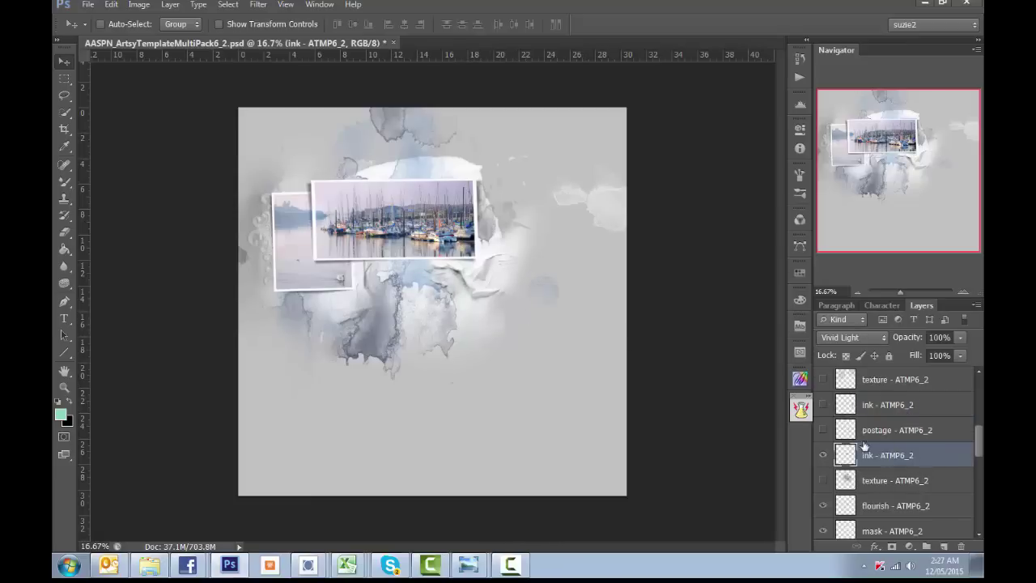
click(896, 430)
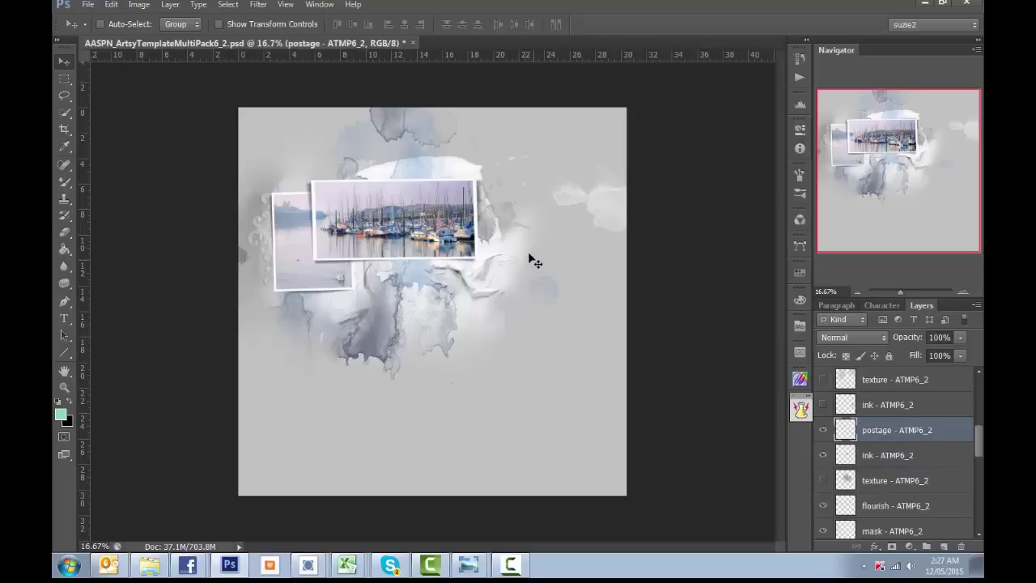
drag(532, 259, 543, 360)
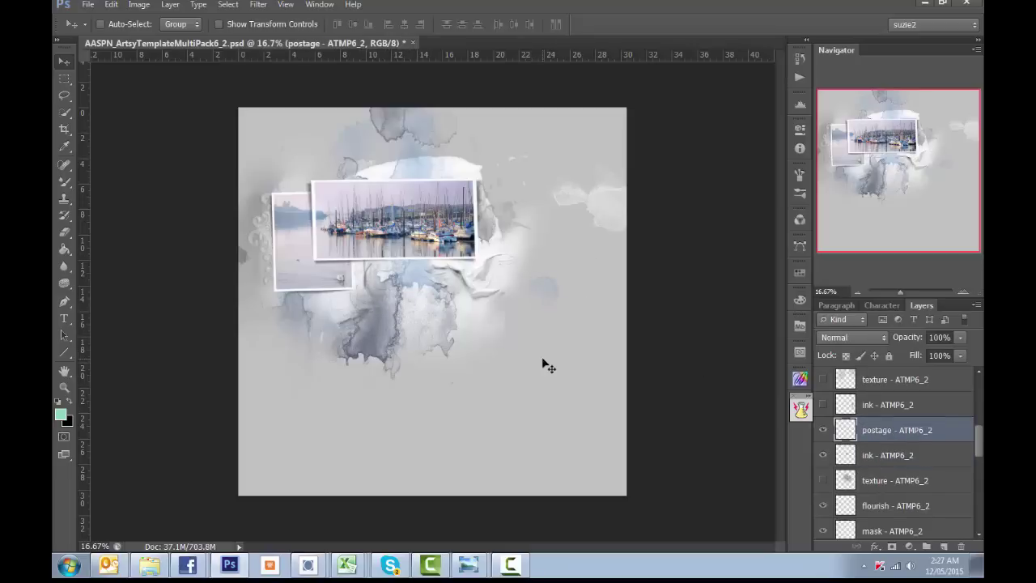
key(ctrl+t)
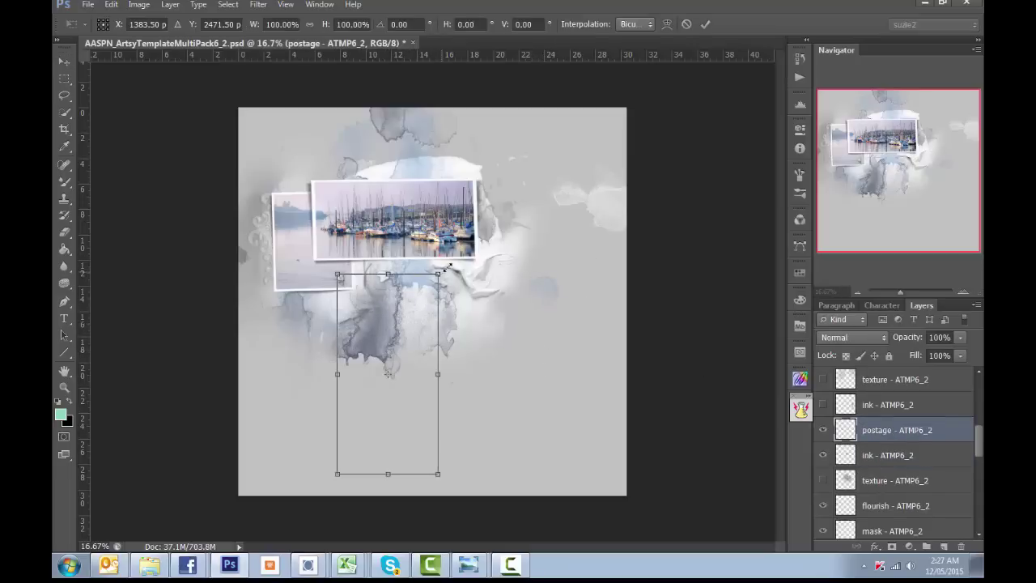
drag(467, 253, 567, 183)
drag(506, 192, 423, 321)
key(Return)
drag(356, 297, 374, 318)
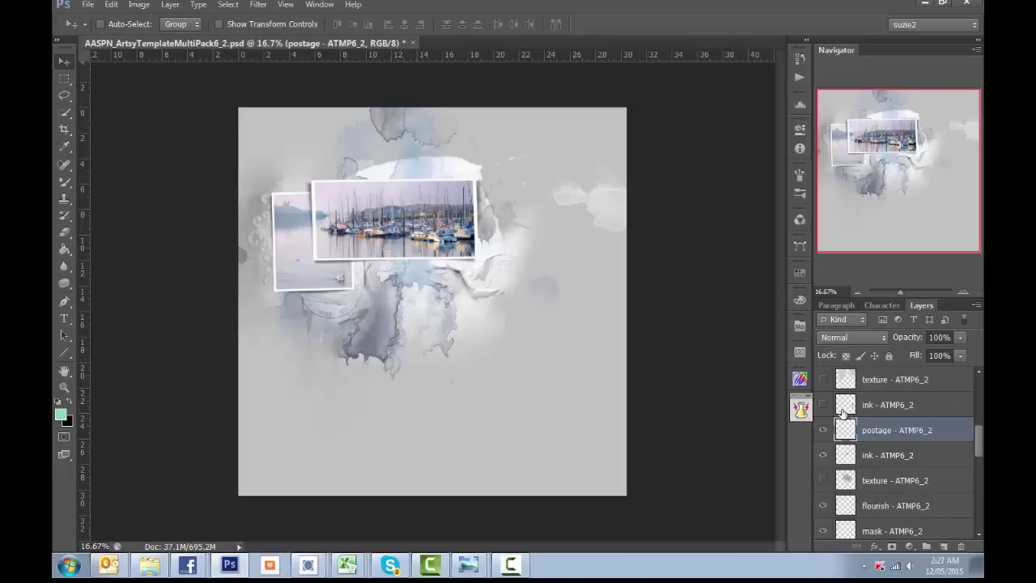
click(866, 407)
mouse_move(603, 328)
mouse_down()
mouse_move(492, 235)
mouse_move(505, 202)
mouse_move(466, 312)
mouse_move(451, 299)
mouse_up()
Step: Give the ink splotch a lavender-blue Color Overlay sampled from the harbour photo, then tuck it against the photo
scroll(881, 405, up, 1)
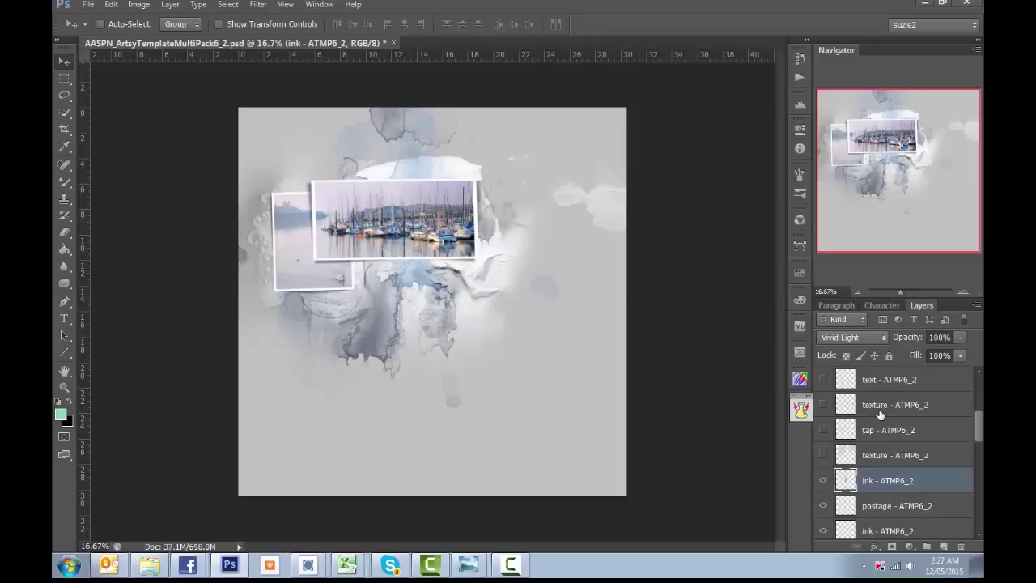
click(875, 546)
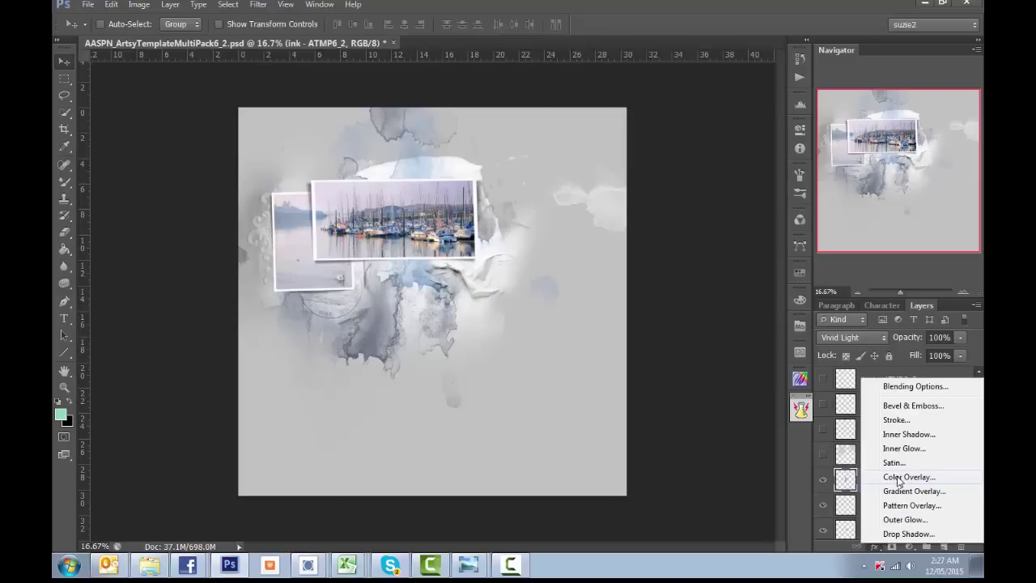
click(897, 479)
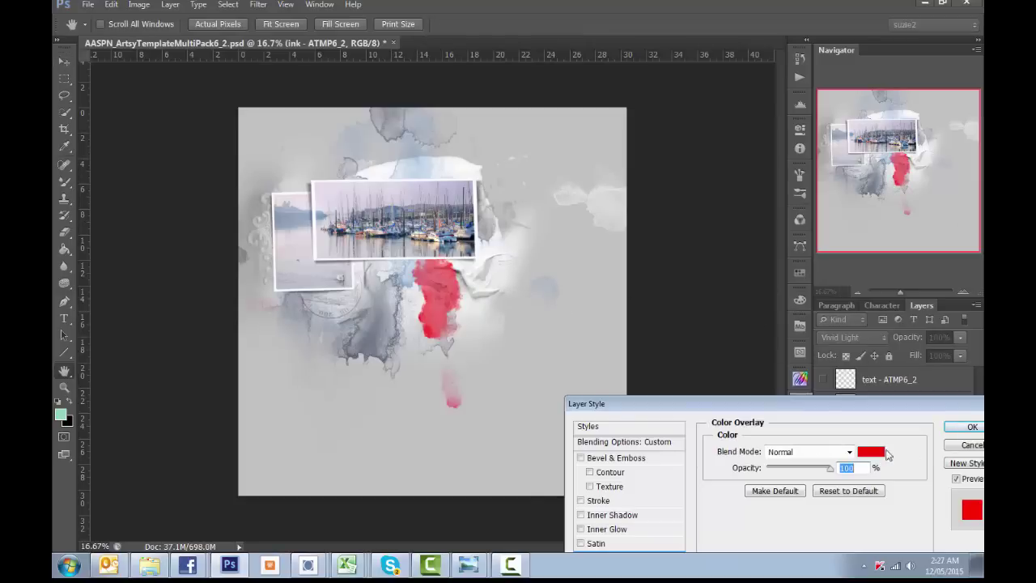
click(878, 452)
click(462, 189)
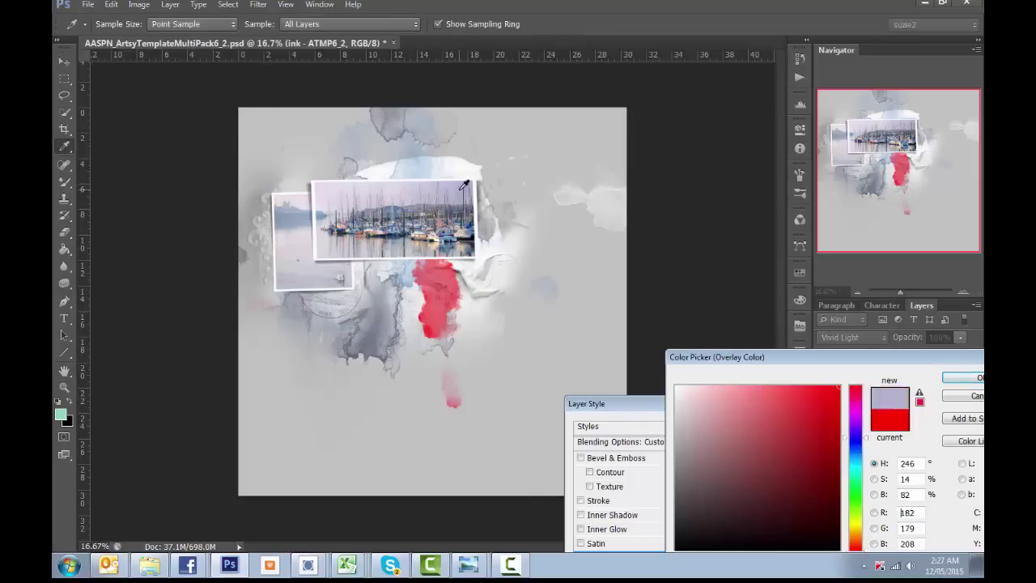
click(457, 184)
click(467, 187)
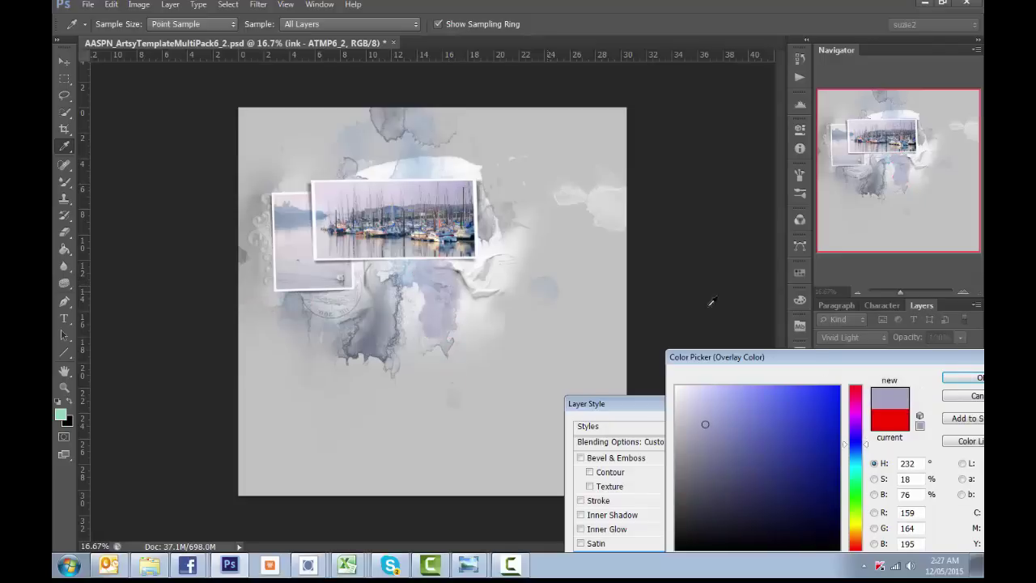
click(978, 384)
click(964, 425)
key(v)
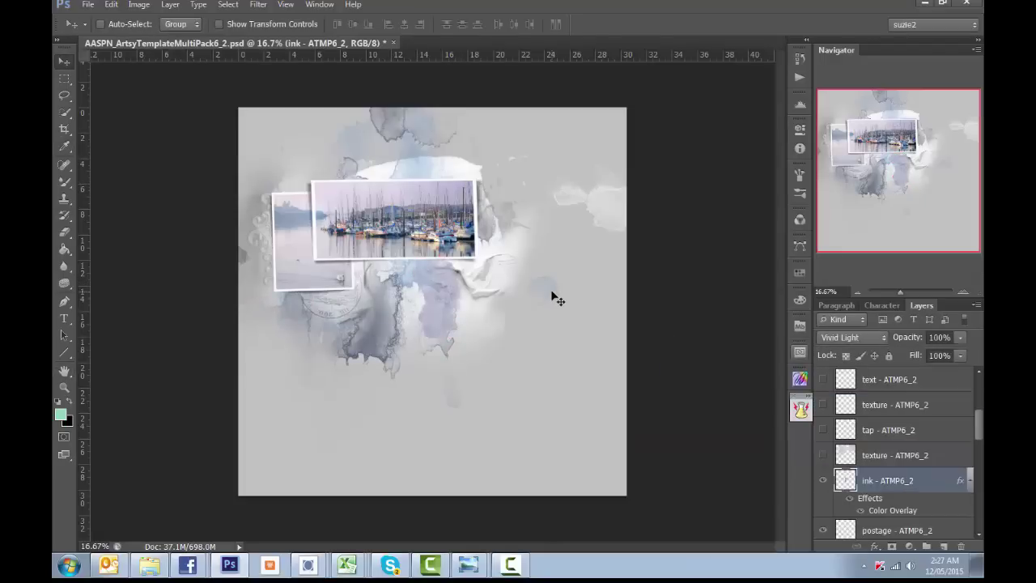
mouse_move(555, 296)
mouse_down()
mouse_move(502, 315)
mouse_move(508, 261)
mouse_move(465, 250)
mouse_move(455, 263)
mouse_move(628, 247)
mouse_move(568, 205)
mouse_move(572, 249)
mouse_move(543, 239)
mouse_move(604, 235)
mouse_move(568, 232)
mouse_move(558, 245)
mouse_move(507, 257)
mouse_move(478, 250)
mouse_move(422, 279)
mouse_up()
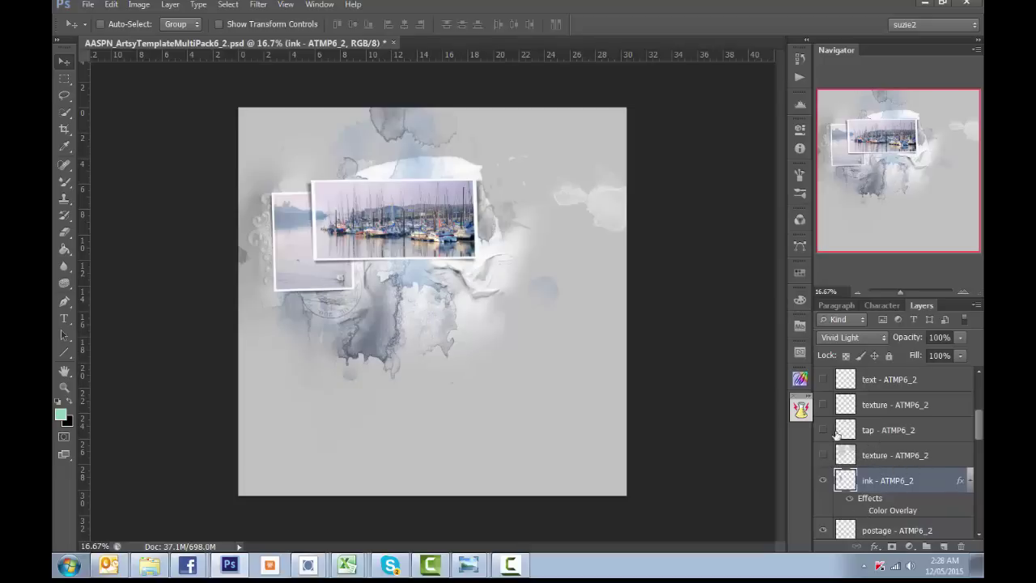
Step: Show the tap element and nudge it slightly up and left
click(823, 430)
click(846, 430)
drag(513, 336, 490, 307)
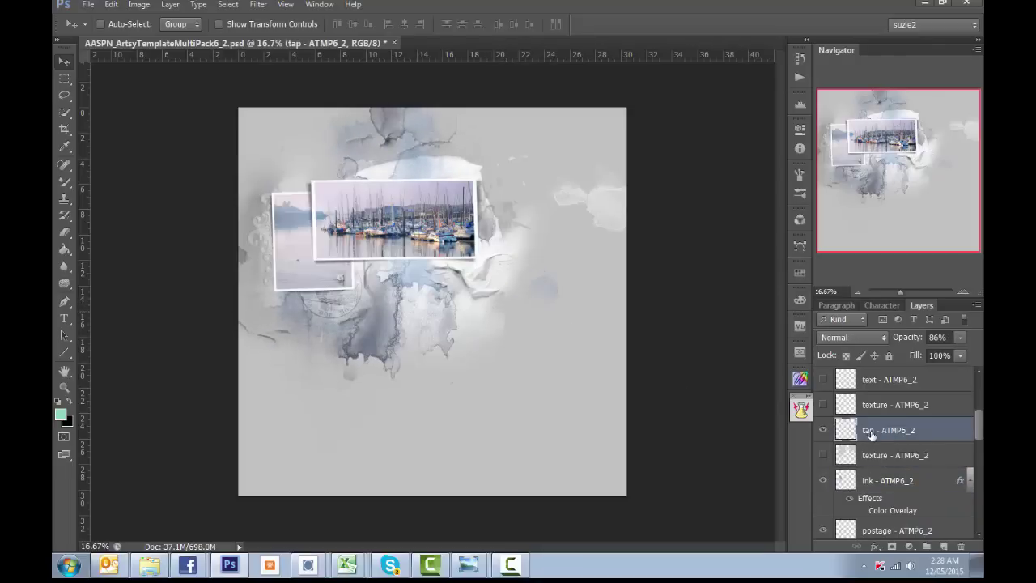
Step: Show the handwriting, move it toward the top right, and place a duplicate at the photos' upper left
scroll(870, 434, up, 1)
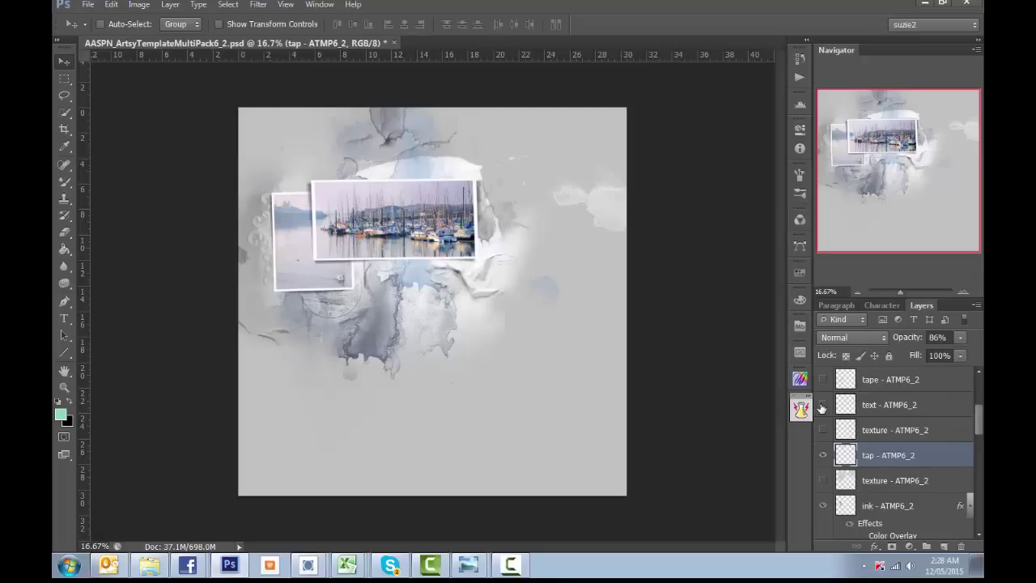
click(822, 405)
click(867, 409)
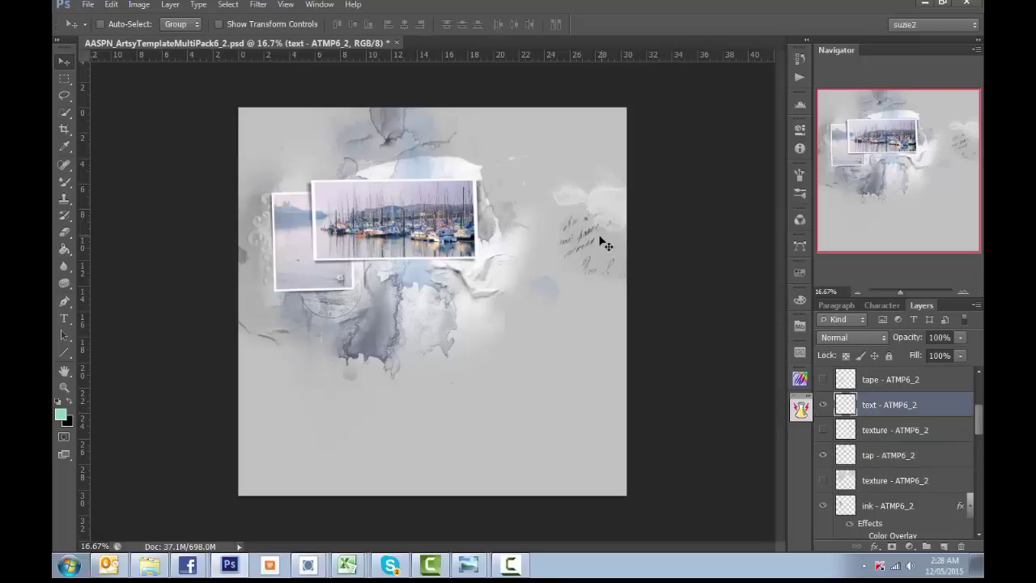
drag(596, 241, 613, 168)
drag(882, 424, 881, 413)
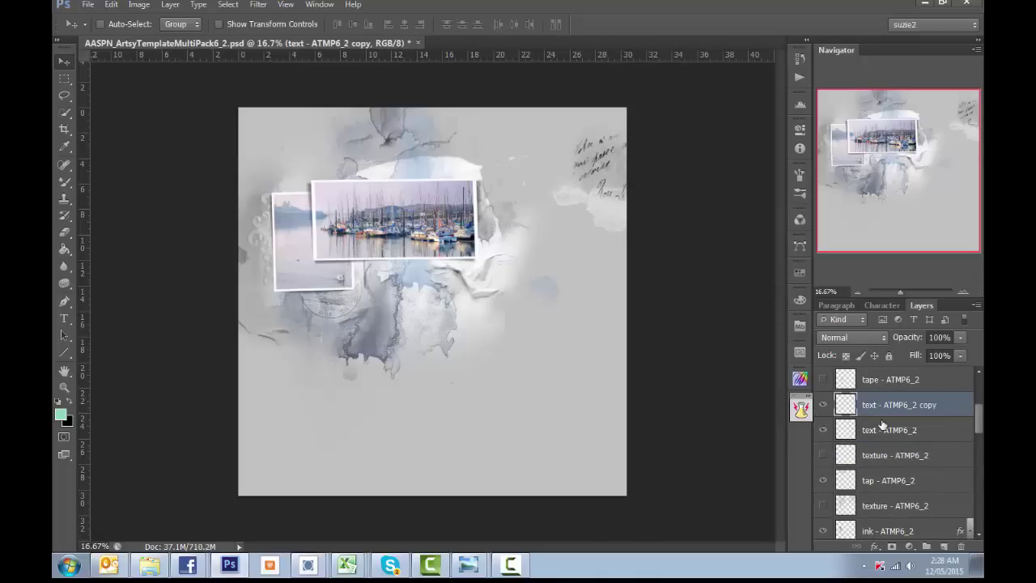
drag(624, 194, 290, 306)
Step: Show the torn tape piece and white paint, shifting the tape slightly and moving the paint toward the photos
scroll(884, 445, up, 3)
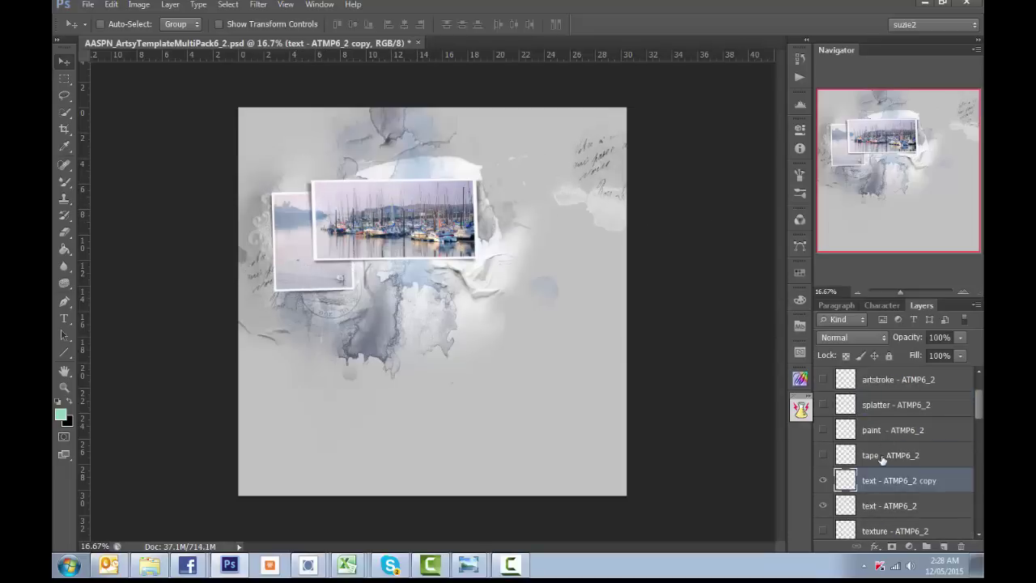
click(867, 458)
click(824, 455)
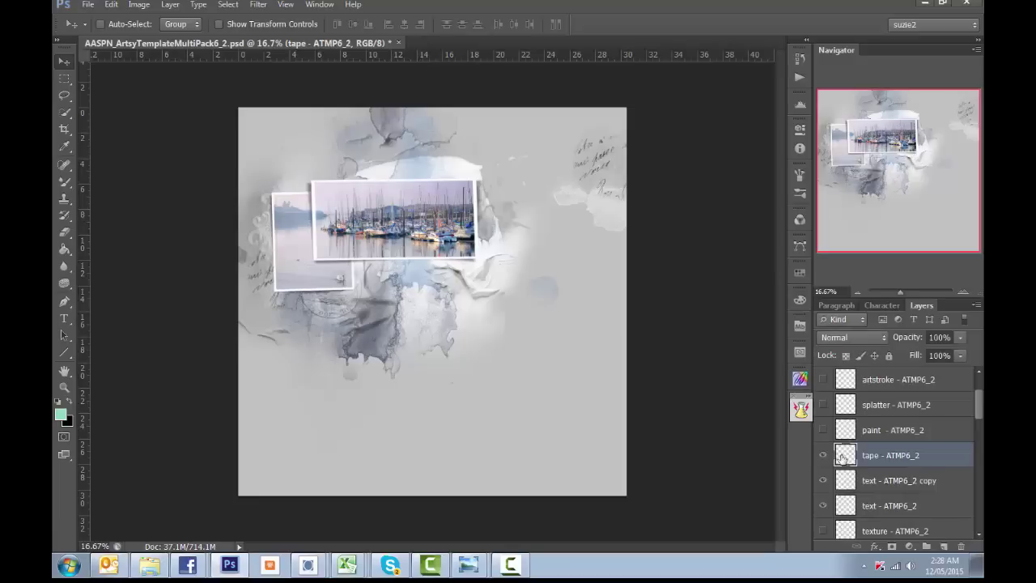
drag(451, 375, 425, 375)
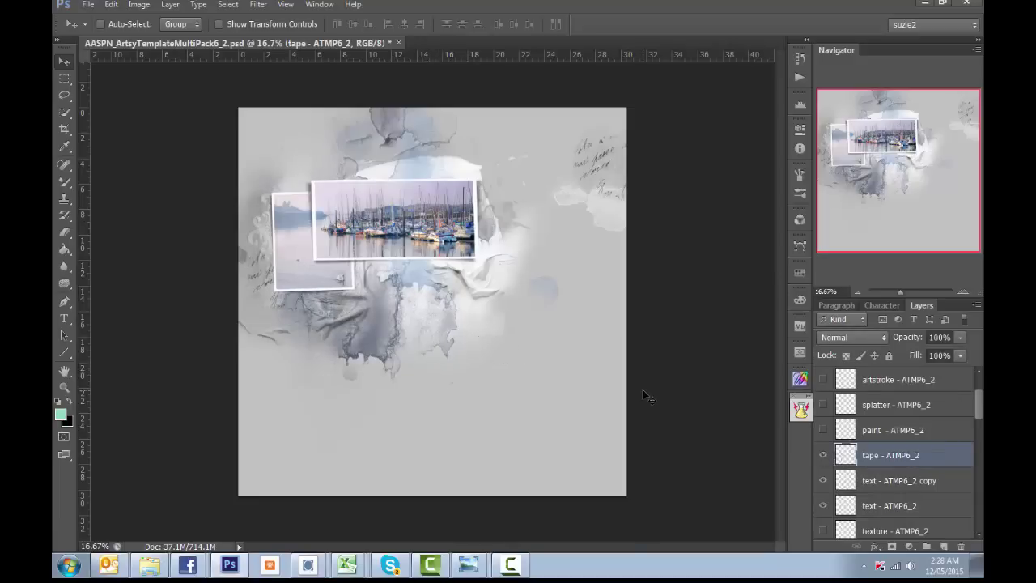
scroll(911, 437, up, 1)
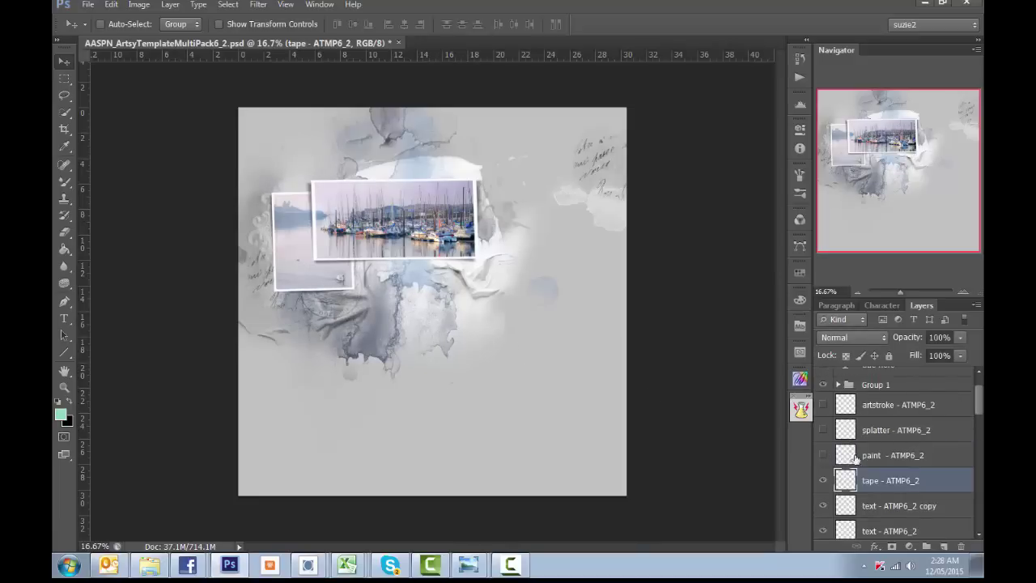
click(823, 456)
click(874, 456)
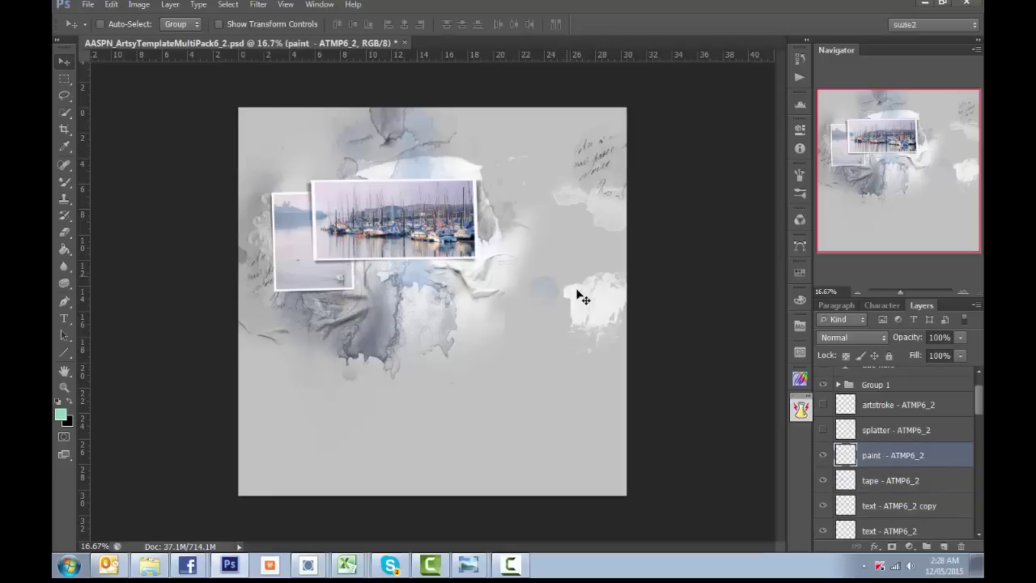
drag(583, 297, 300, 273)
Step: Place the splatter dots and art stroke at the photos' lower left, then show the title placeholder
scroll(884, 457, up, 2)
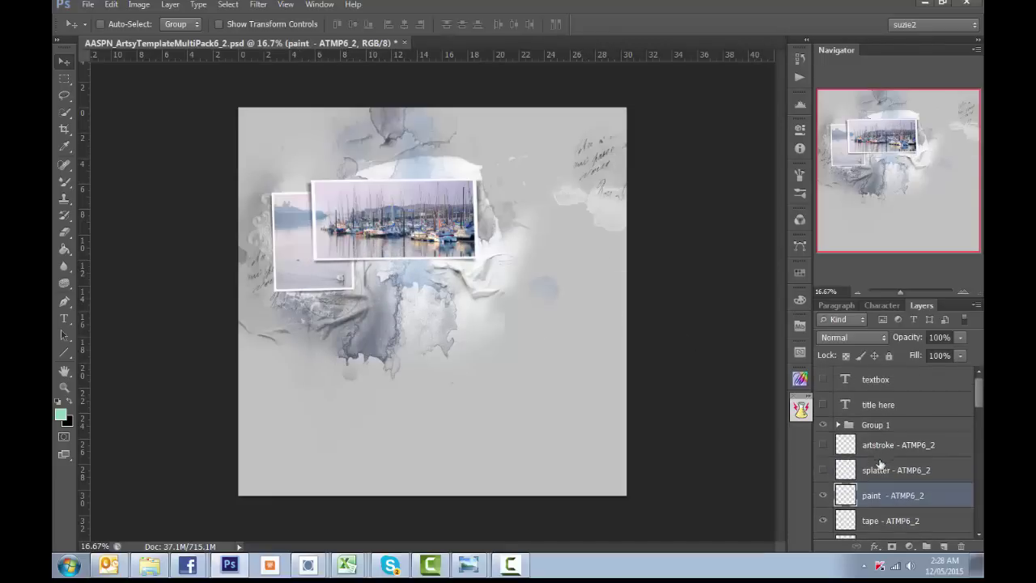
click(824, 472)
click(859, 459)
drag(626, 285, 321, 305)
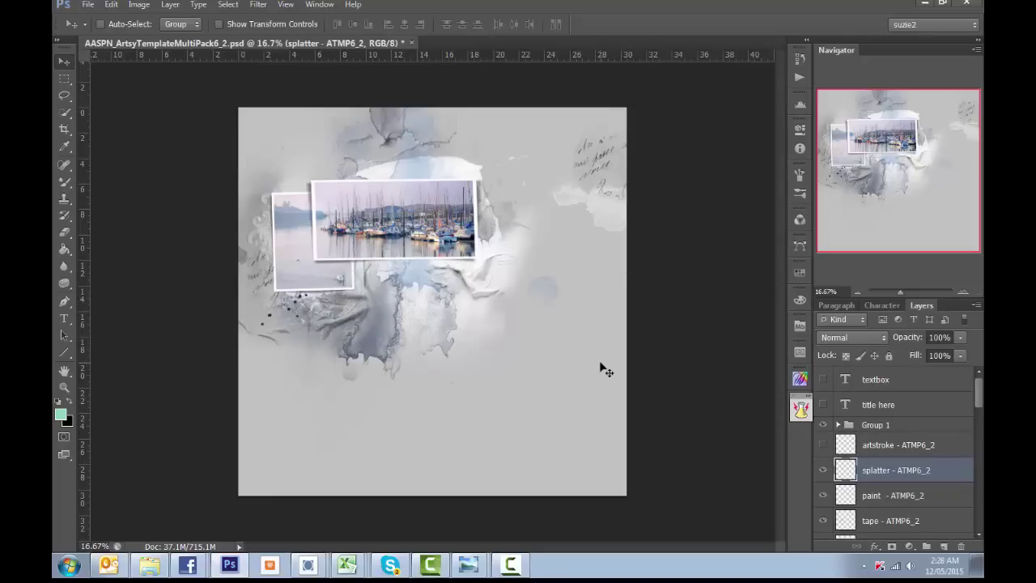
click(858, 447)
mouse_move(636, 301)
mouse_down()
mouse_move(441, 297)
mouse_move(442, 306)
mouse_move(518, 312)
mouse_move(534, 304)
mouse_move(389, 295)
mouse_move(425, 292)
mouse_up()
drag(461, 329, 438, 366)
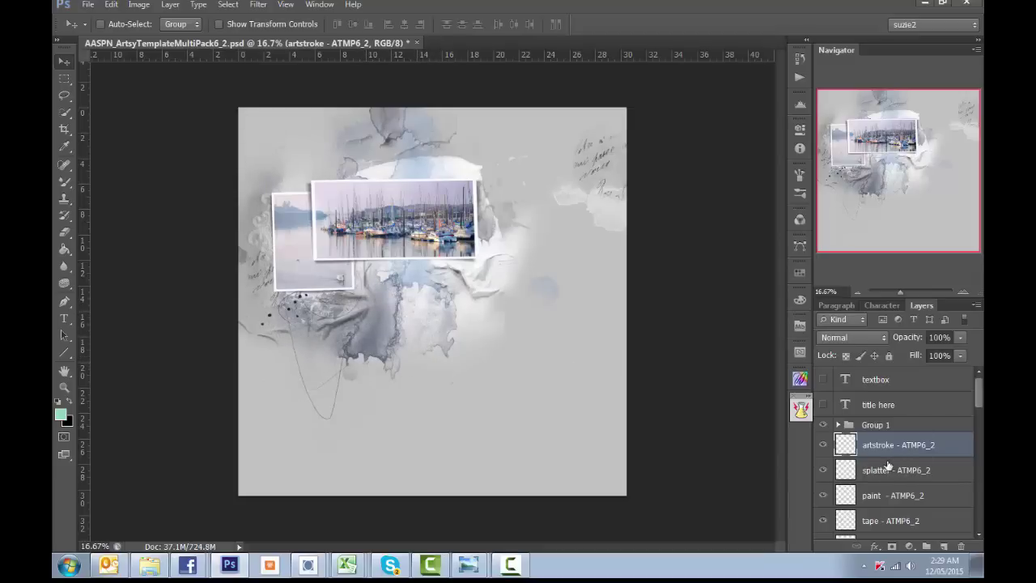
click(822, 404)
Step: Retype the 'title here' placeholder as 'Littlehampton' and position it above the large photo
click(847, 404)
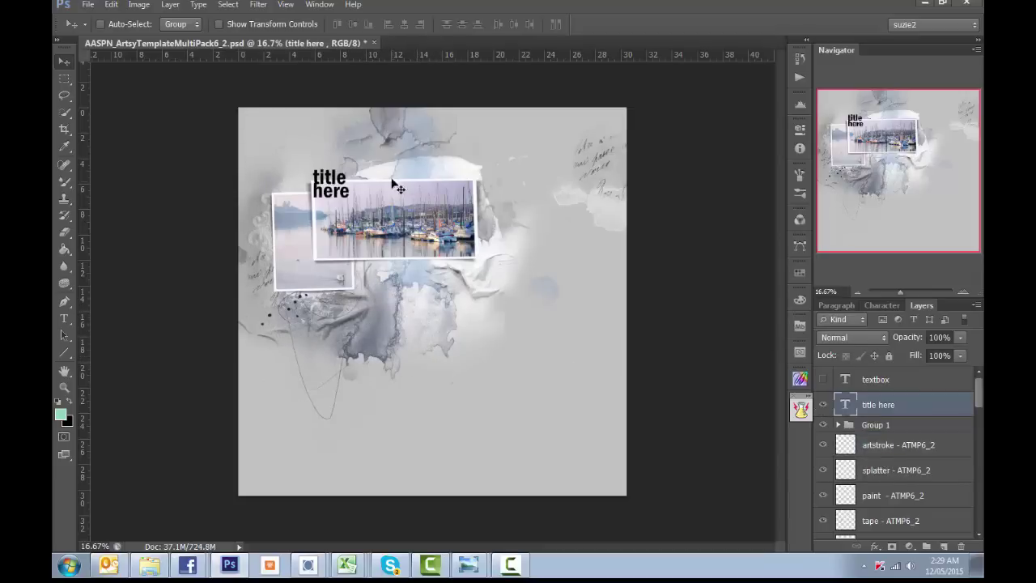
drag(430, 186, 573, 181)
key(t)
click(524, 172)
key(BackSpace)
text(Littlehampton)
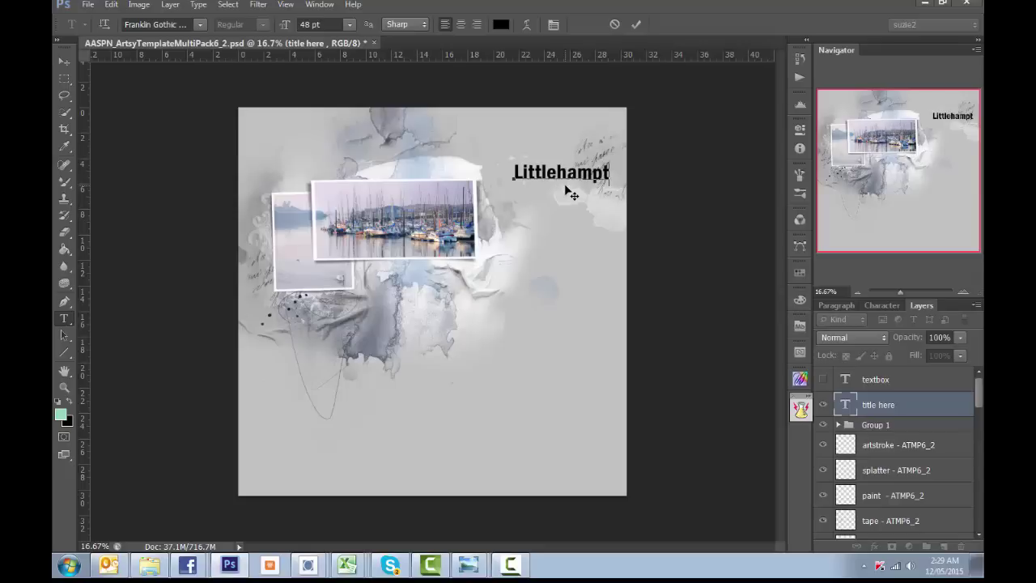
click(878, 407)
key(v)
drag(612, 181, 516, 177)
Step: Show the journaling text block and move it to the right of the photo
click(823, 378)
click(874, 378)
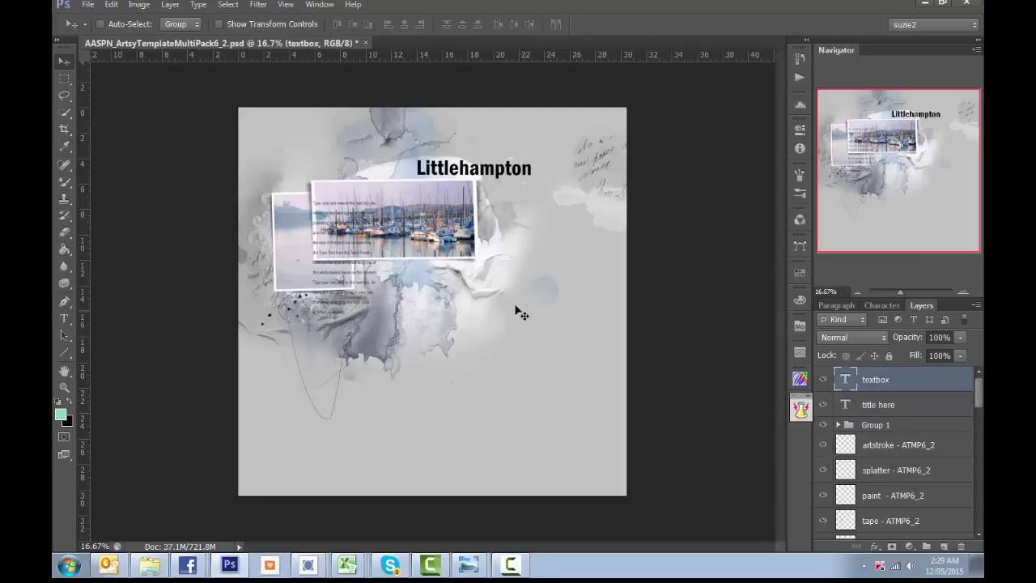
drag(377, 272, 554, 256)
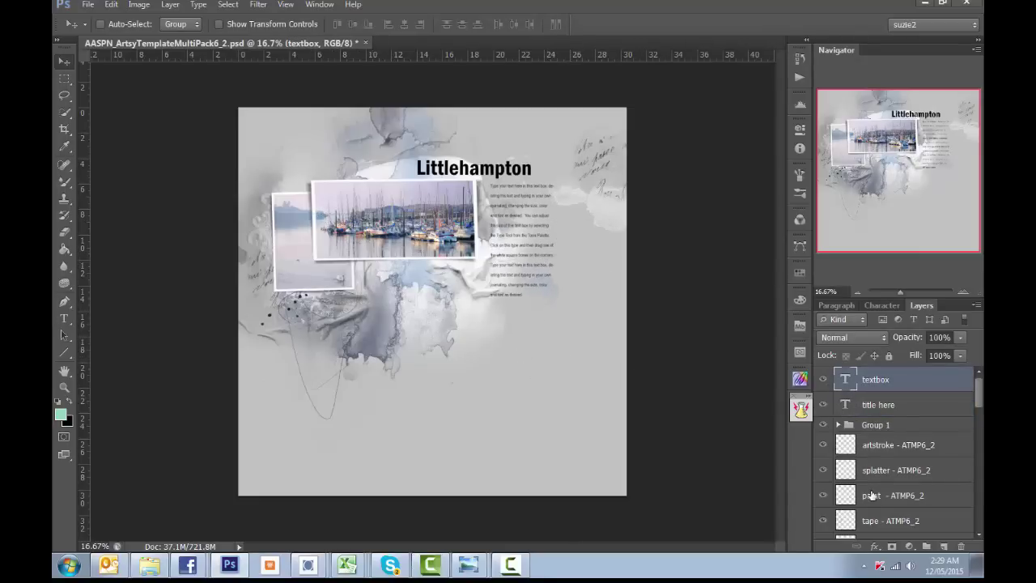
Step: Show the upper texture and the Color Burn texture, shifting each into place on the page
scroll(871, 496, down, 3)
click(889, 454)
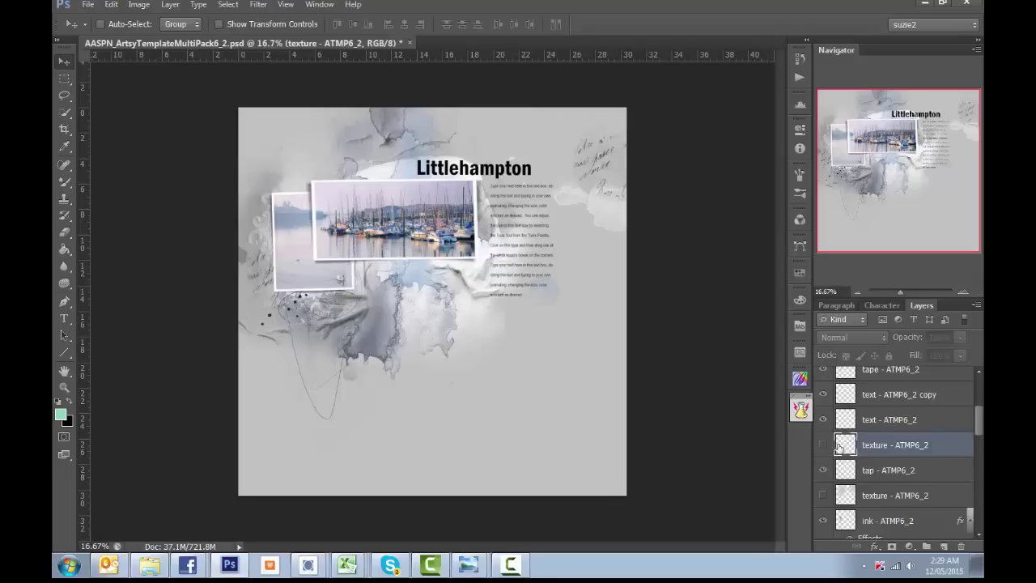
click(823, 445)
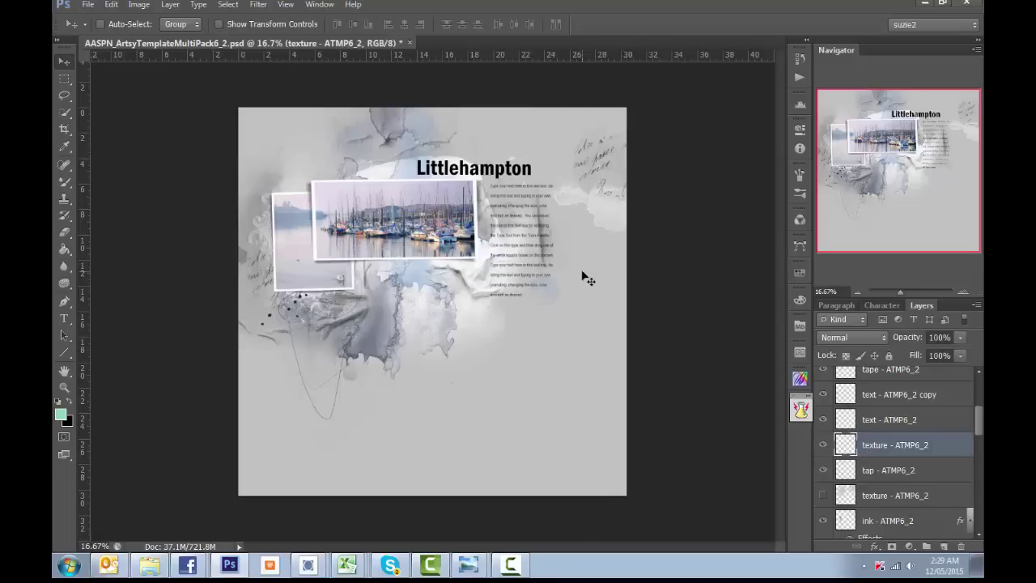
drag(583, 272, 526, 287)
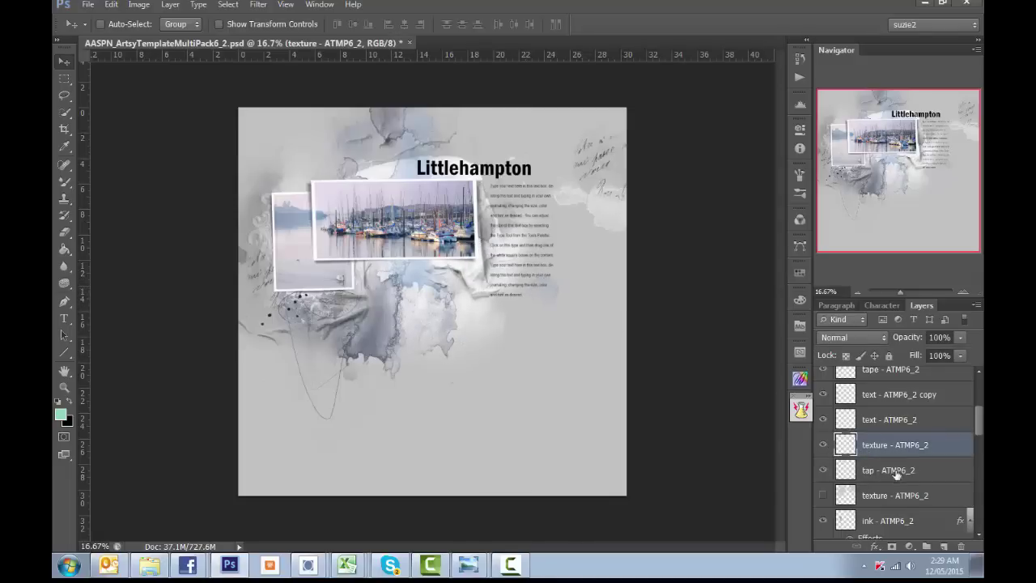
scroll(895, 475, down, 3)
click(843, 419)
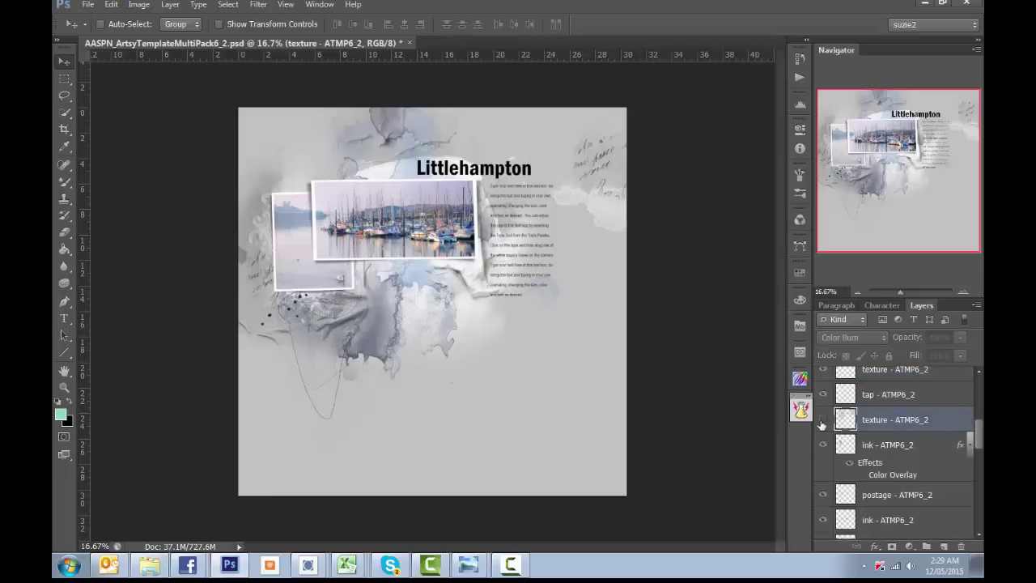
click(822, 420)
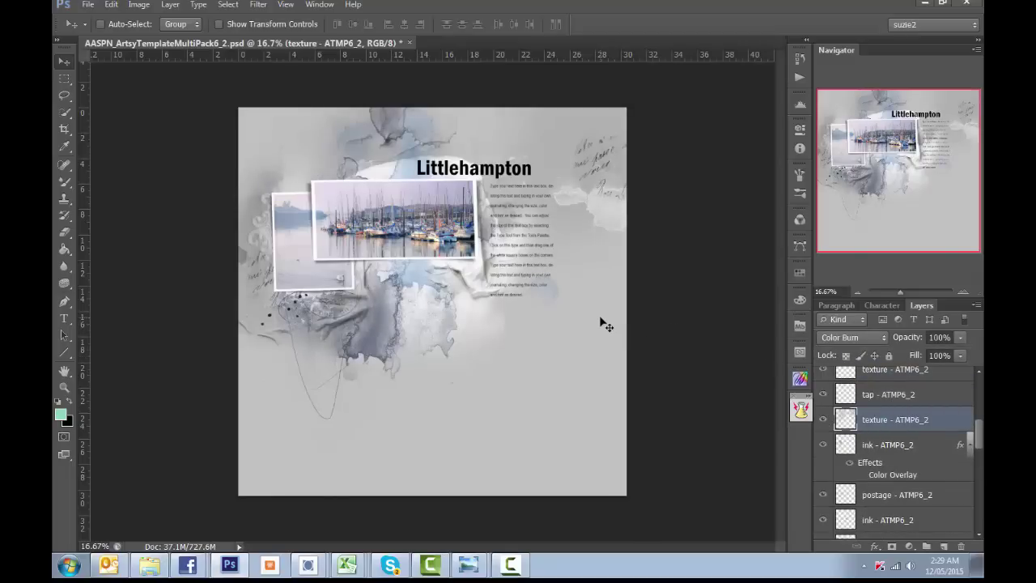
mouse_move(604, 324)
mouse_down()
mouse_move(543, 371)
mouse_move(570, 309)
mouse_move(600, 317)
mouse_up()
Step: Collapse the ink layer's effects, then show and reposition two more textures around the photos
click(970, 446)
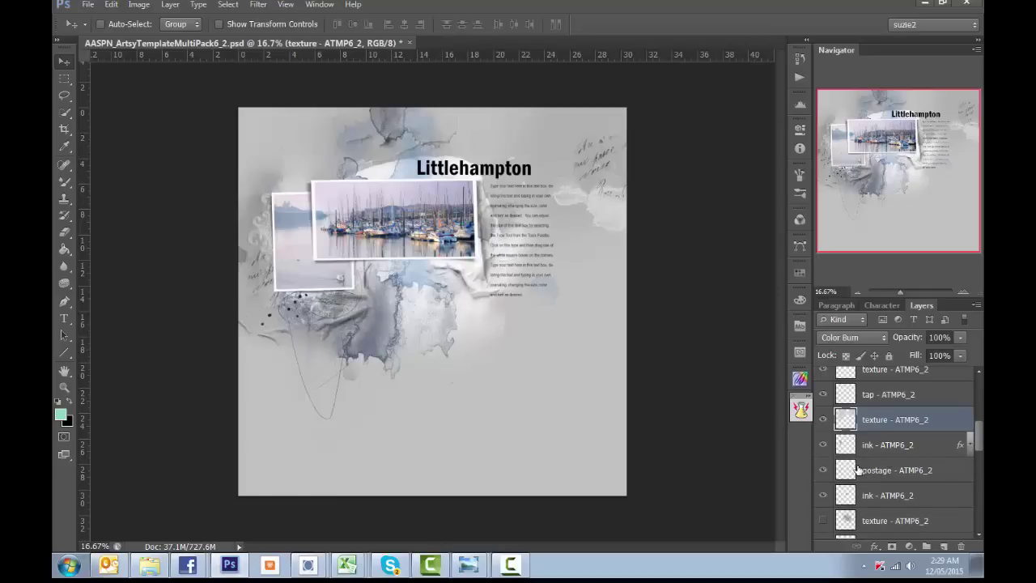
scroll(858, 469, down, 2)
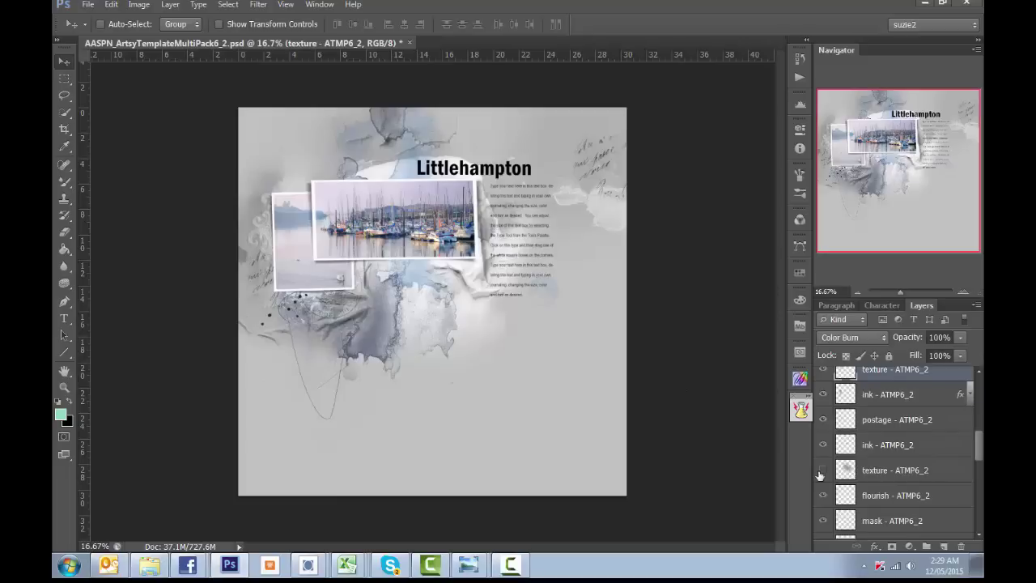
click(822, 471)
click(874, 477)
drag(512, 298, 408, 356)
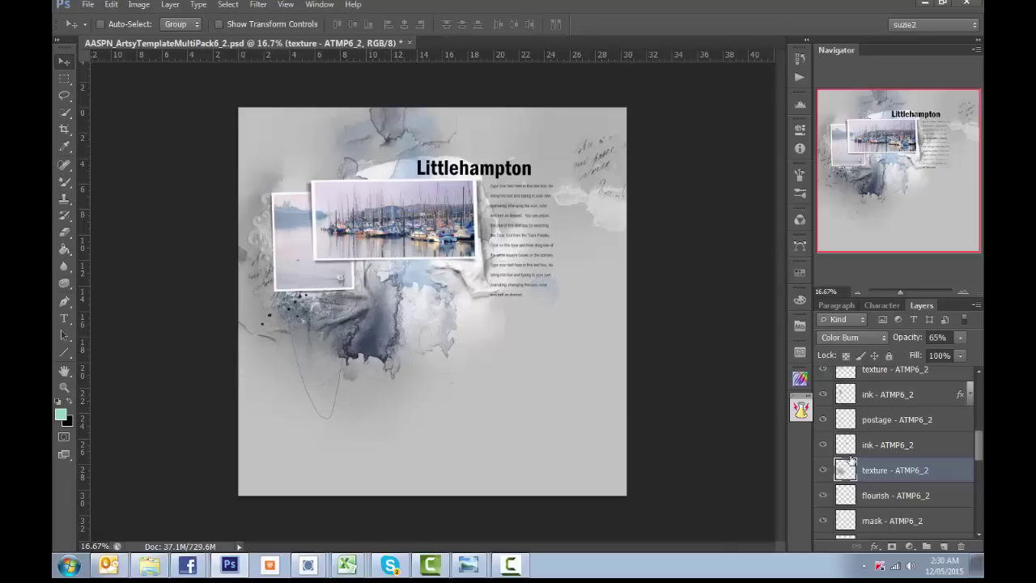
scroll(867, 473, down, 5)
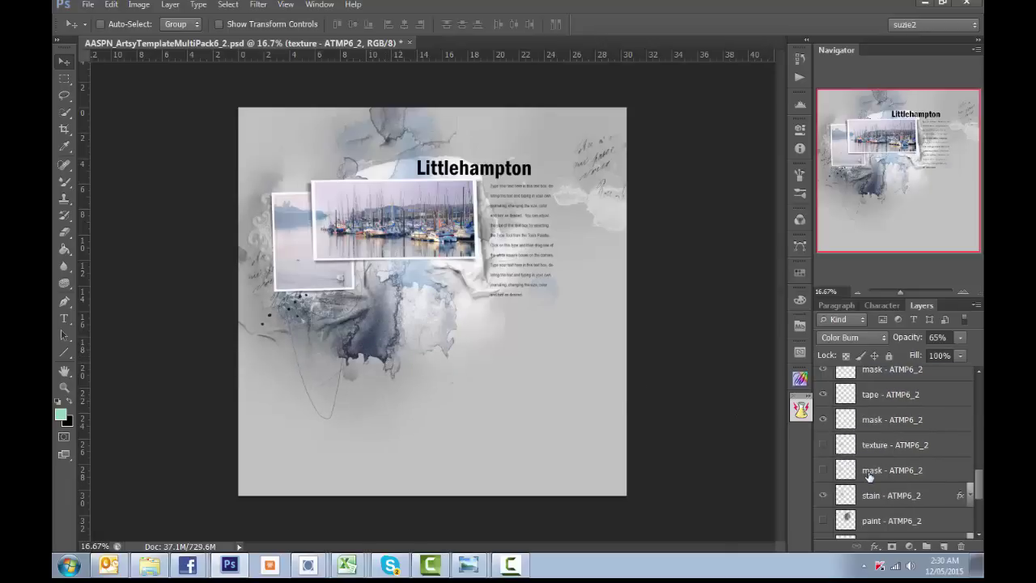
click(822, 445)
click(871, 447)
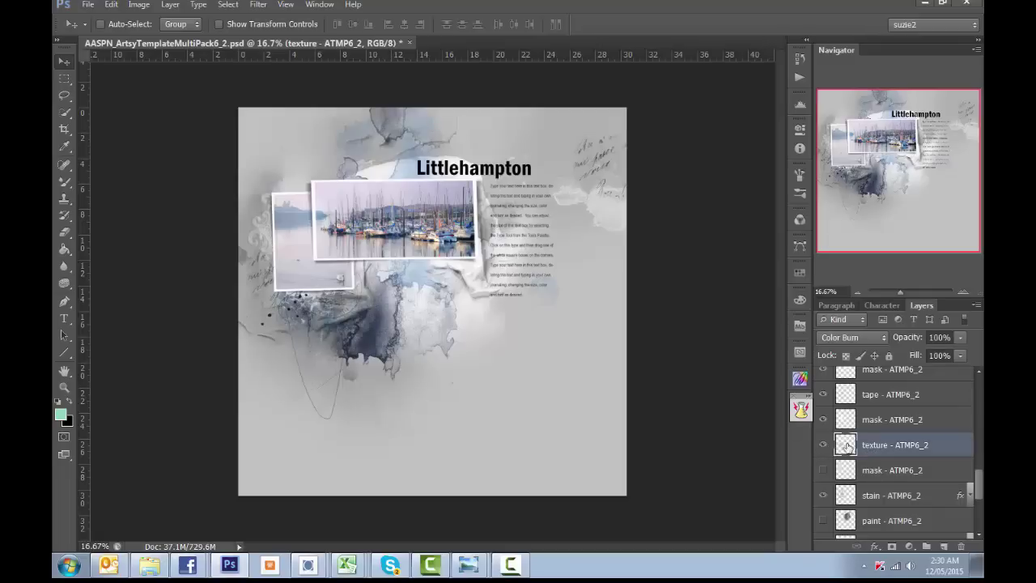
drag(396, 385, 485, 233)
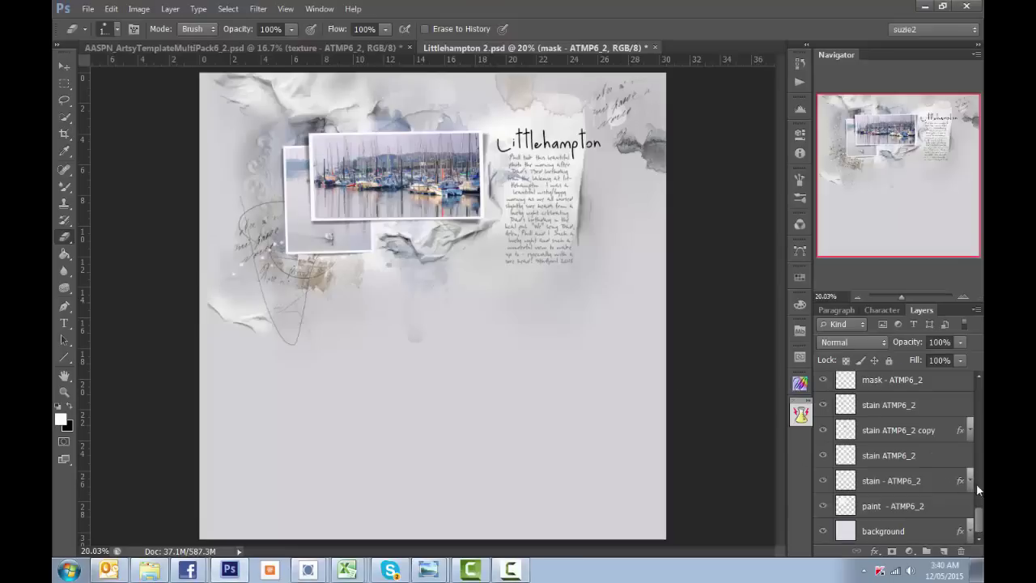
Step: Scroll through the Littlehampton 2.psd Layers panel to compare it with the template page
drag(980, 523, 971, 391)
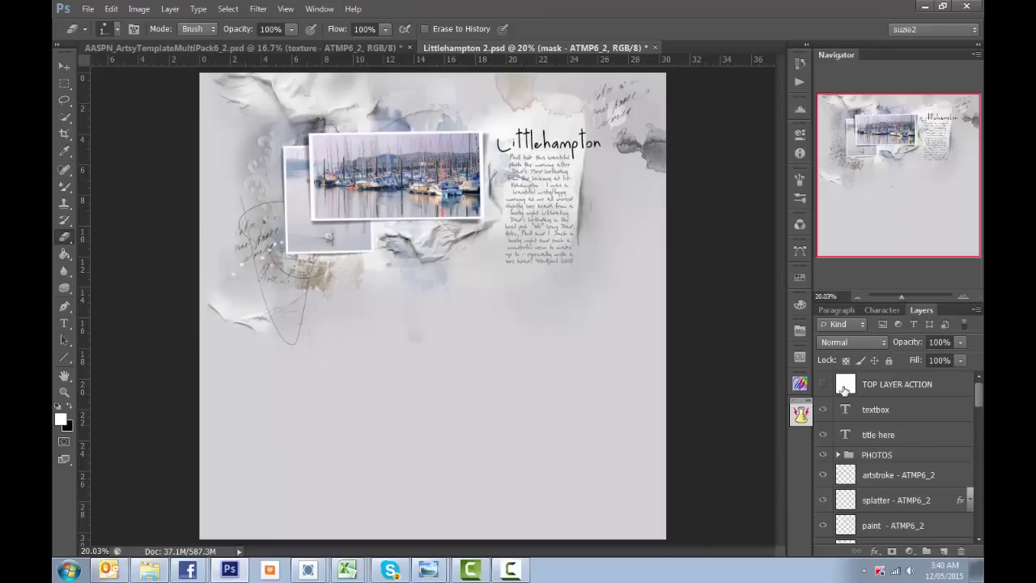
drag(981, 406, 956, 530)
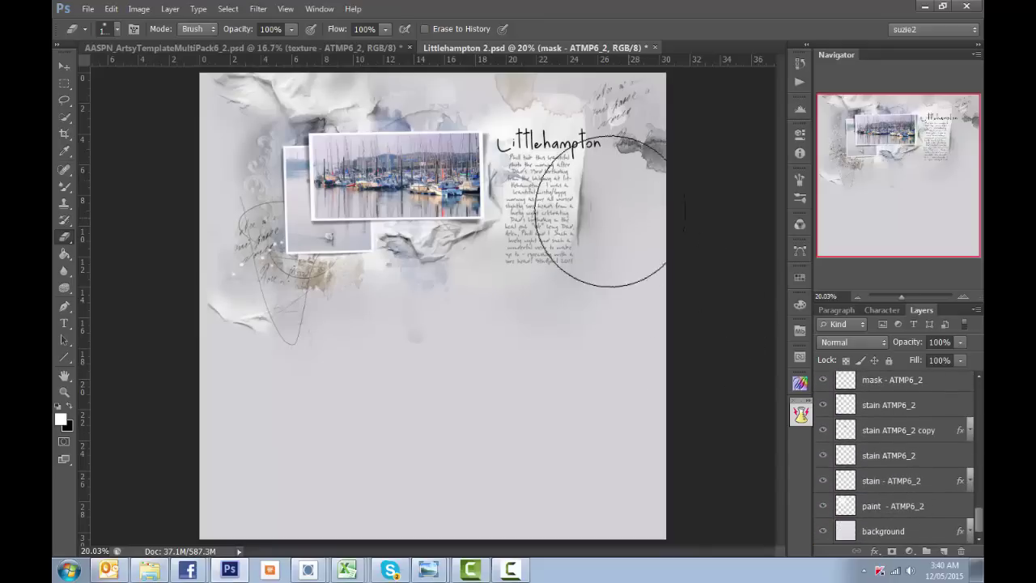